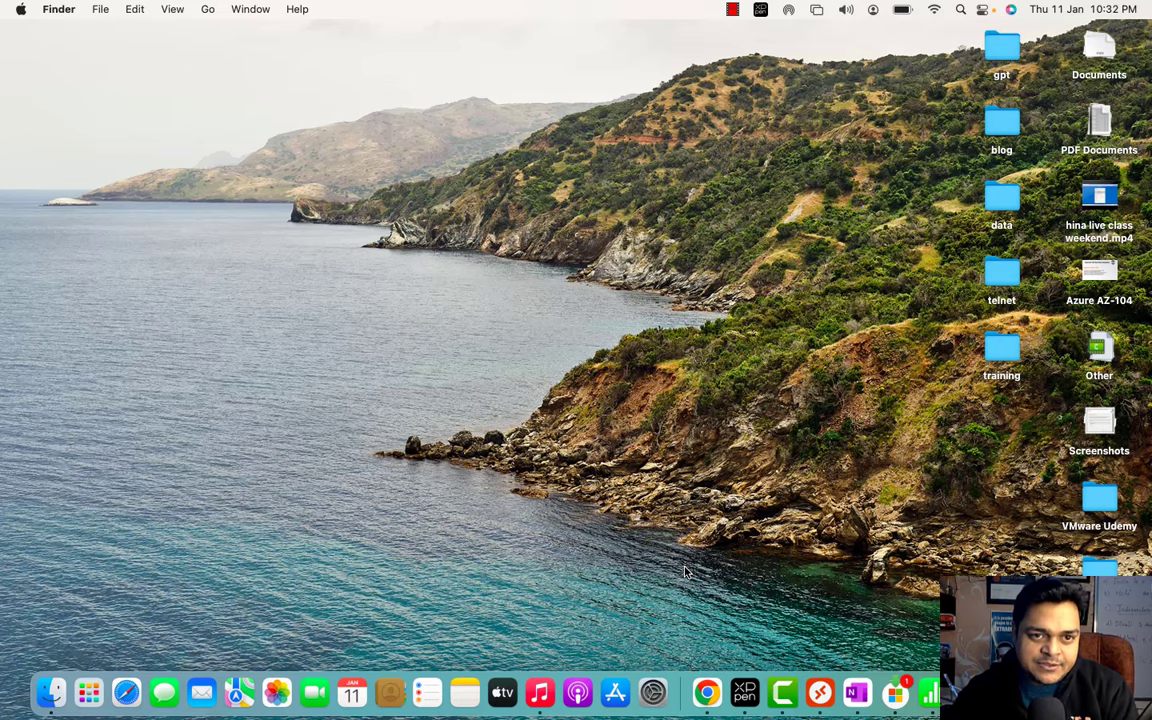
# - Bring Chrome to the front, showing the admin center's Active users list of six users
pyautogui.click(710, 695)
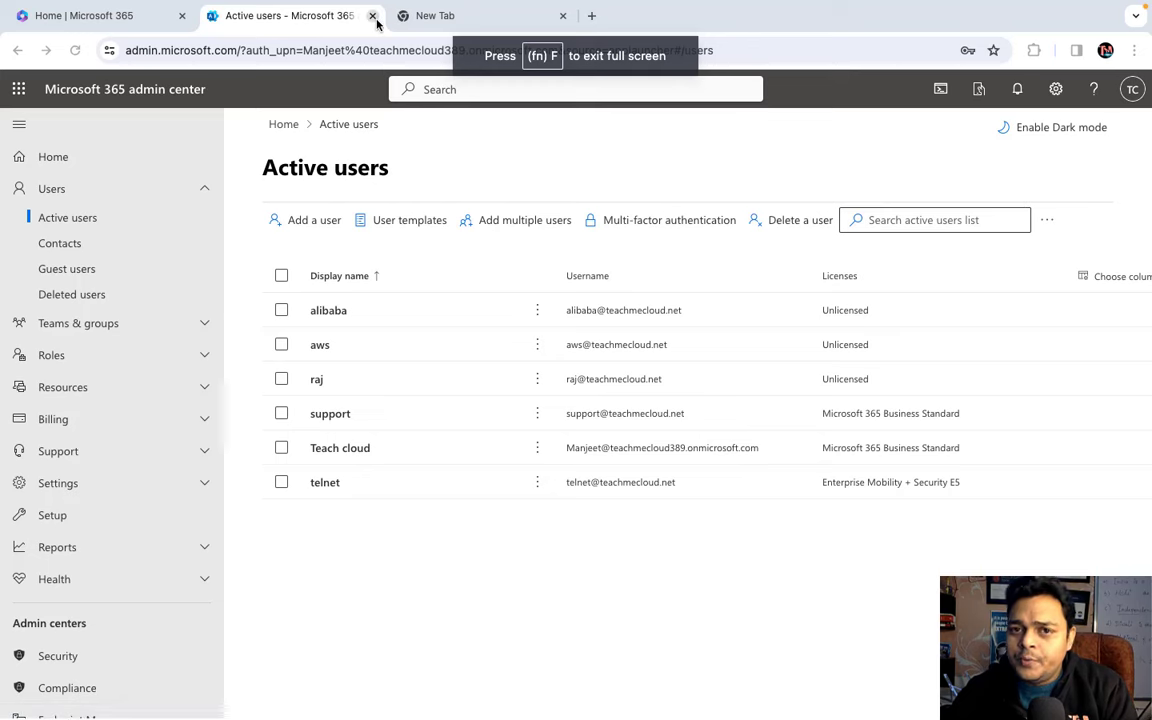
# - Close the spare blank tab and open the support user's details panel
pyautogui.click(564, 17)
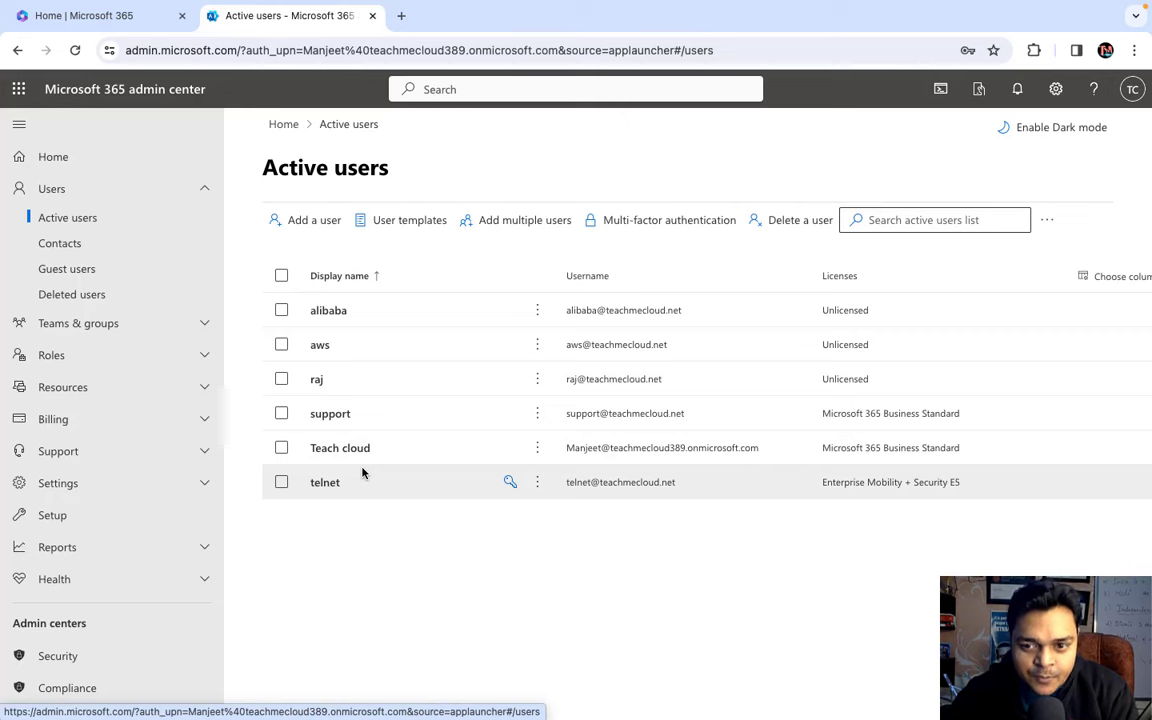
pyautogui.click(331, 414)
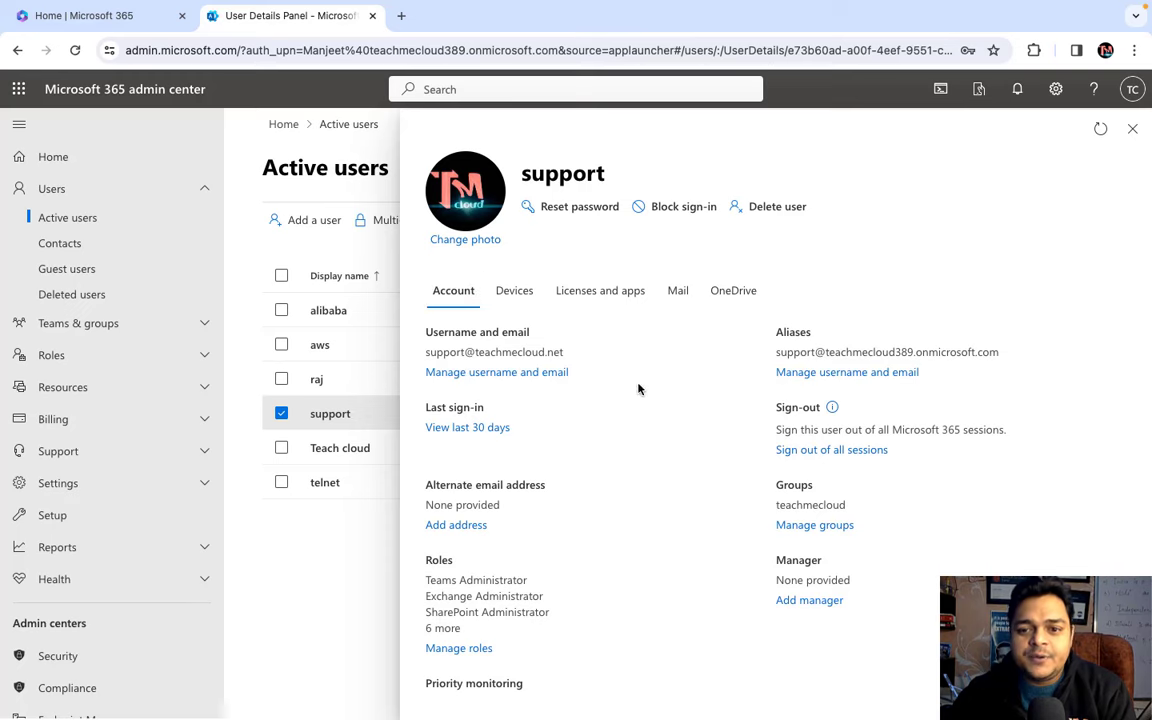
# - Add a 'test' alias on teachmecloud.net to the support user, then start a new browser tab
pyautogui.click(810, 376)
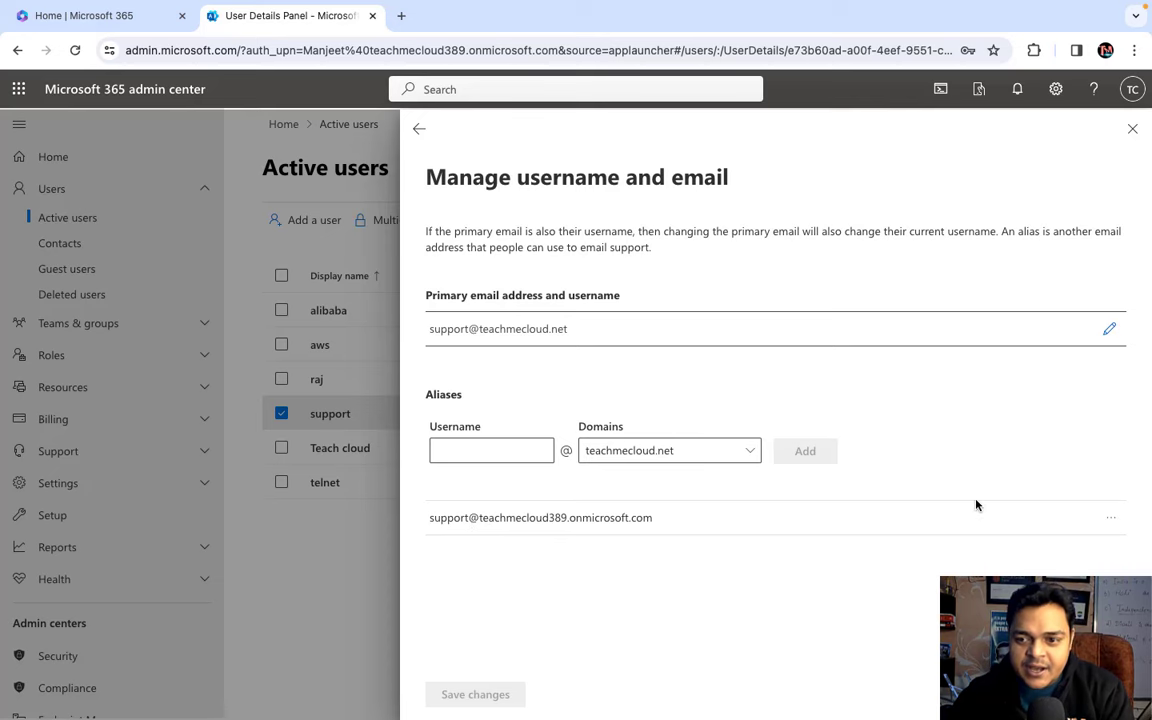
pyautogui.click(1108, 522)
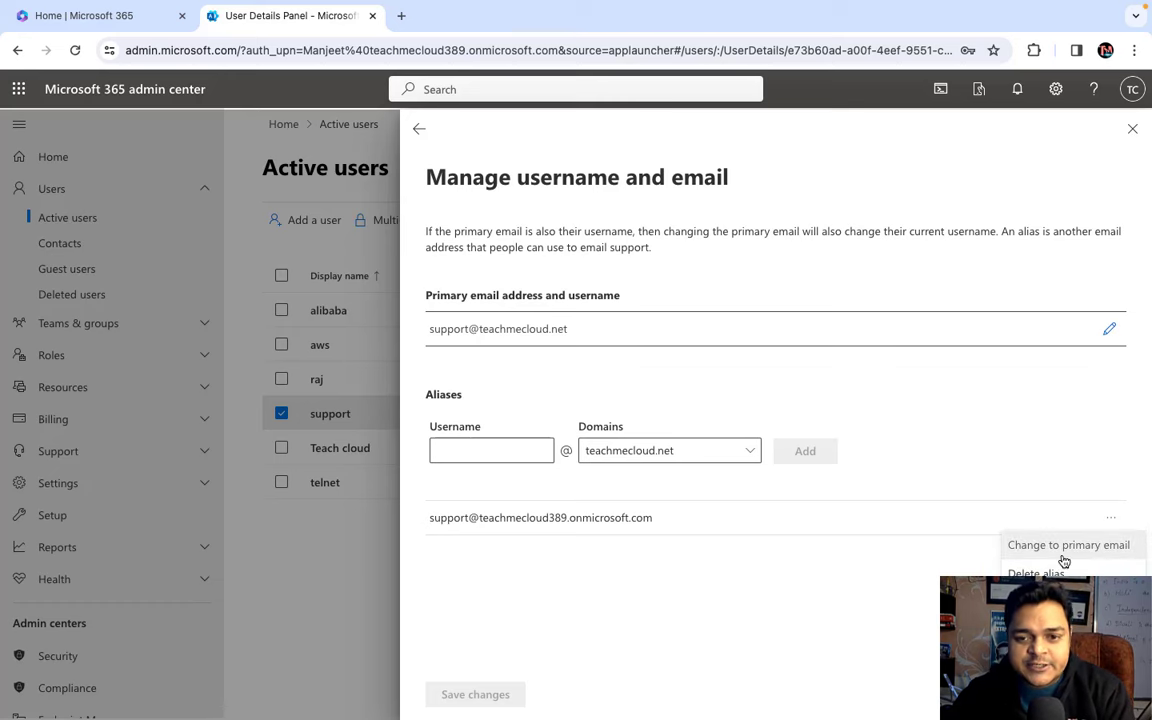
pyautogui.click(510, 456)
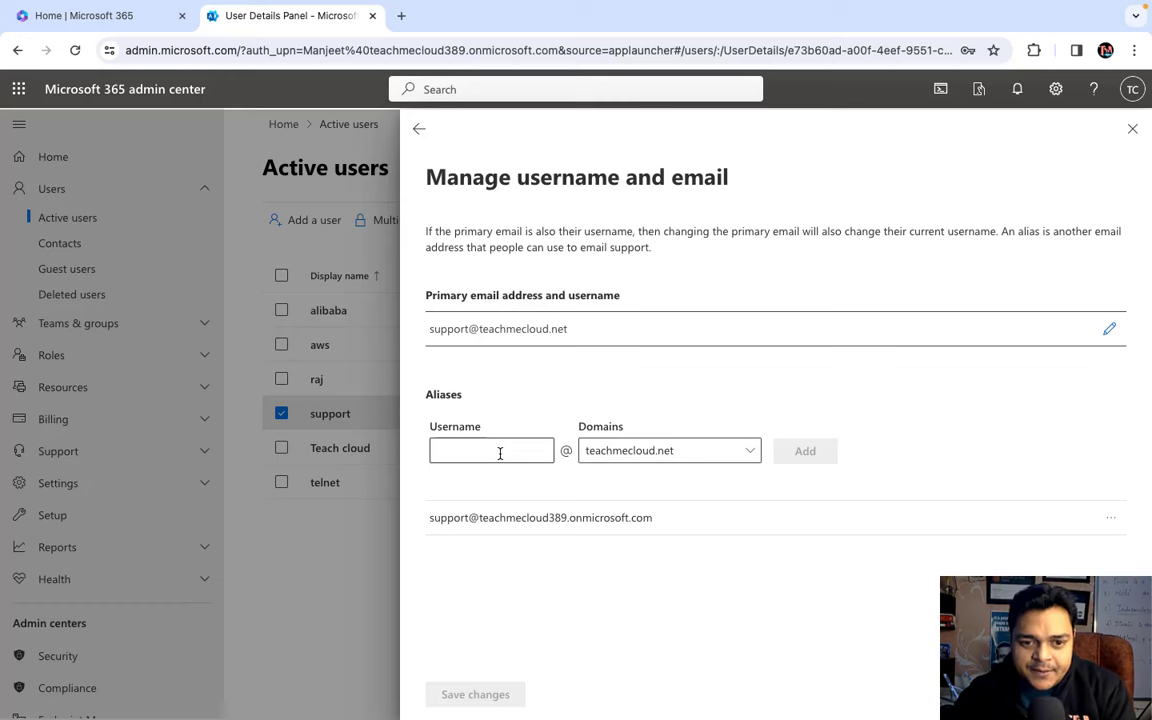
pyautogui.click(490, 451)
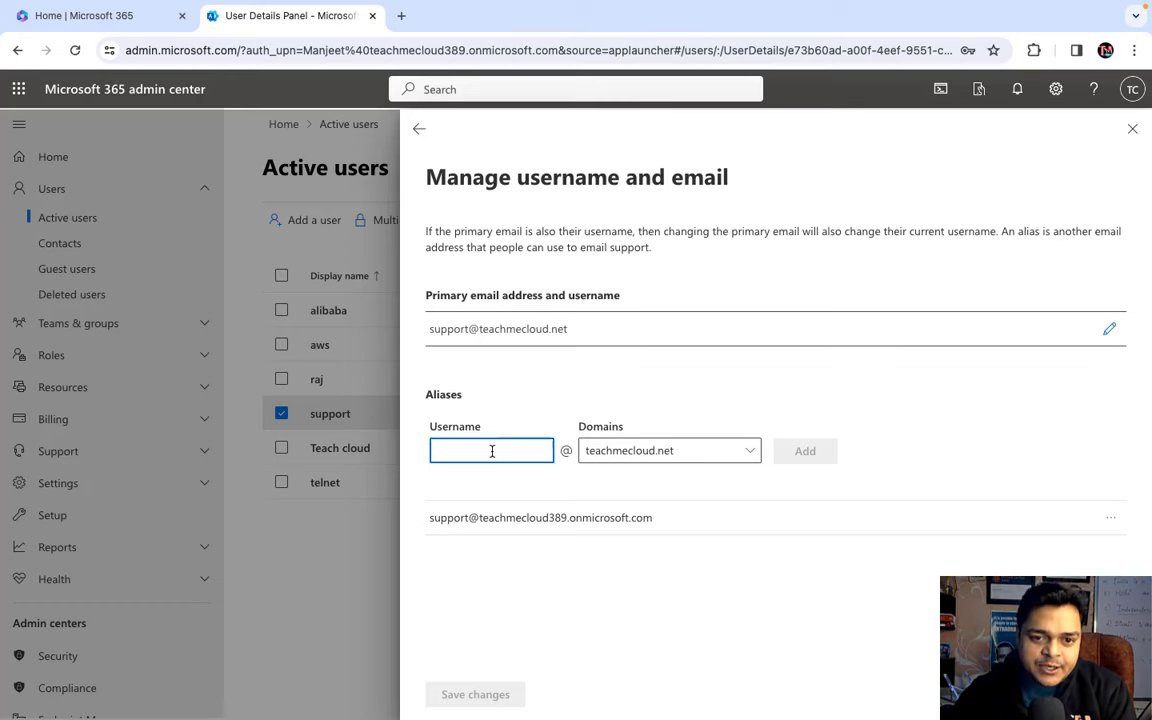
pyautogui.write('test')
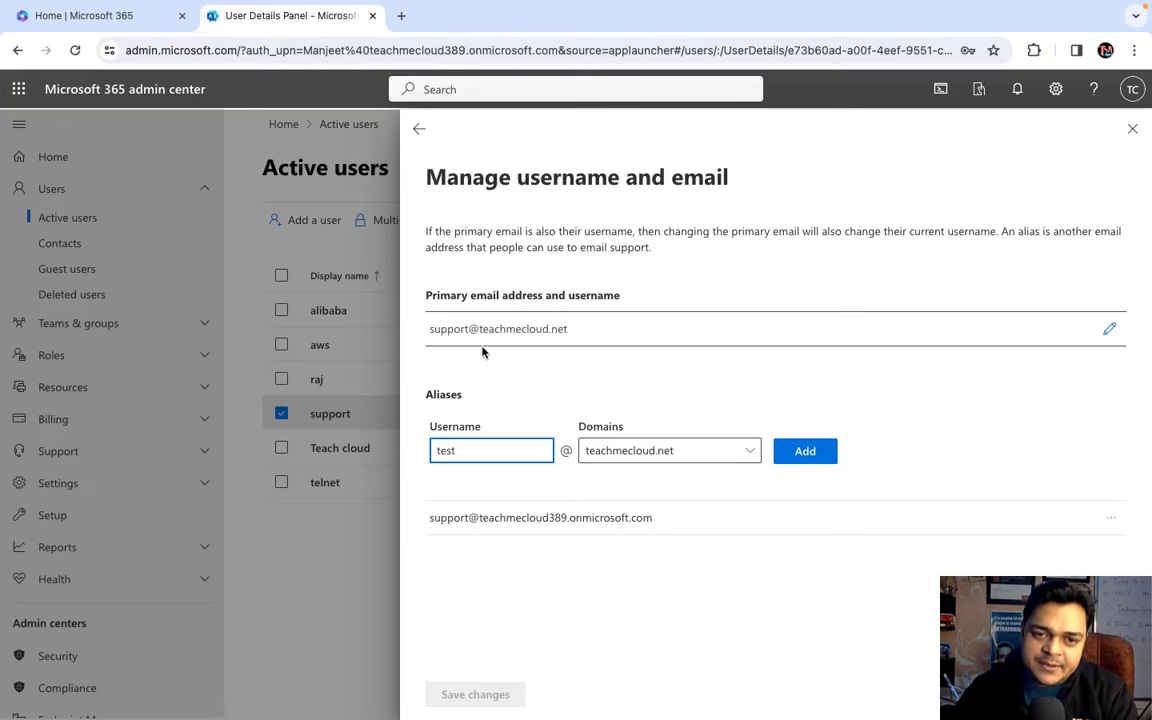
pyautogui.click(802, 452)
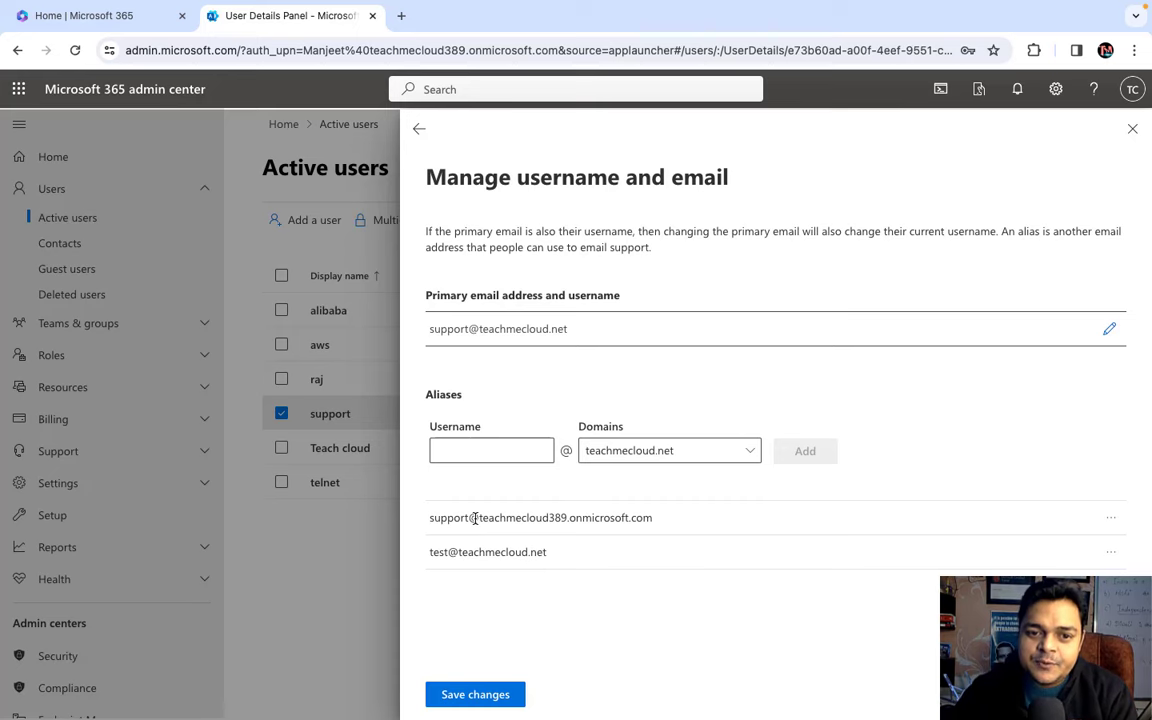
pyautogui.click(402, 18)
# - Open a new incognito window and load office.com
pyautogui.click(1134, 52)
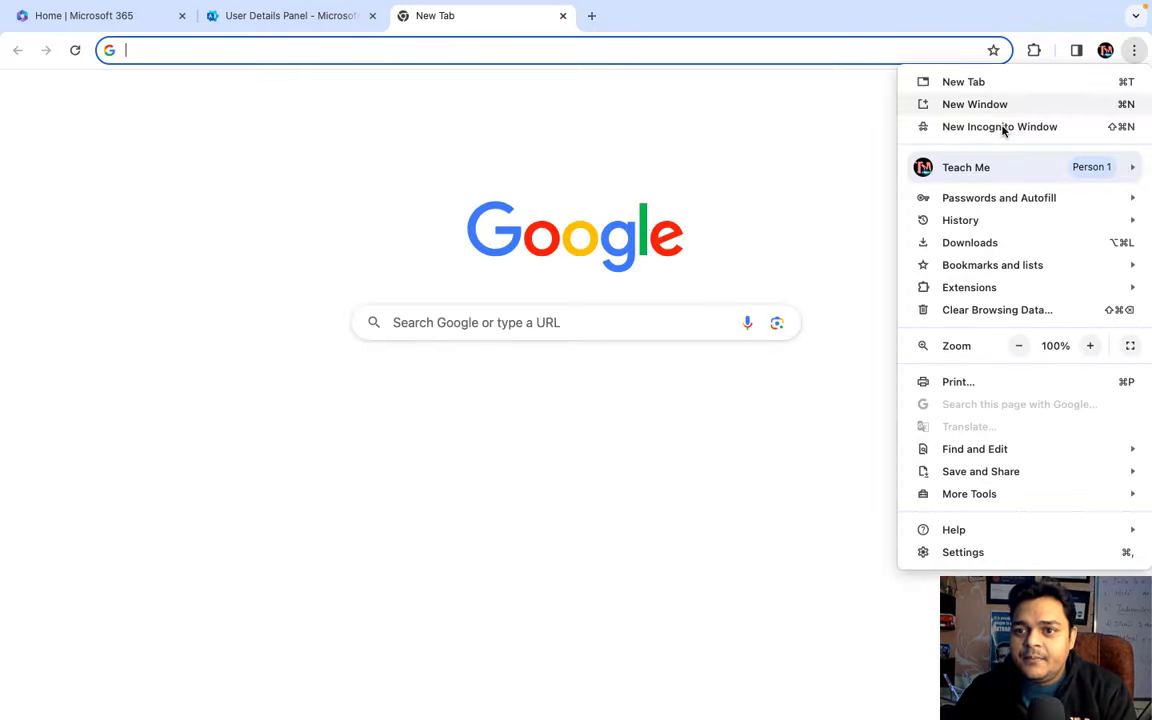
pyautogui.click(1003, 128)
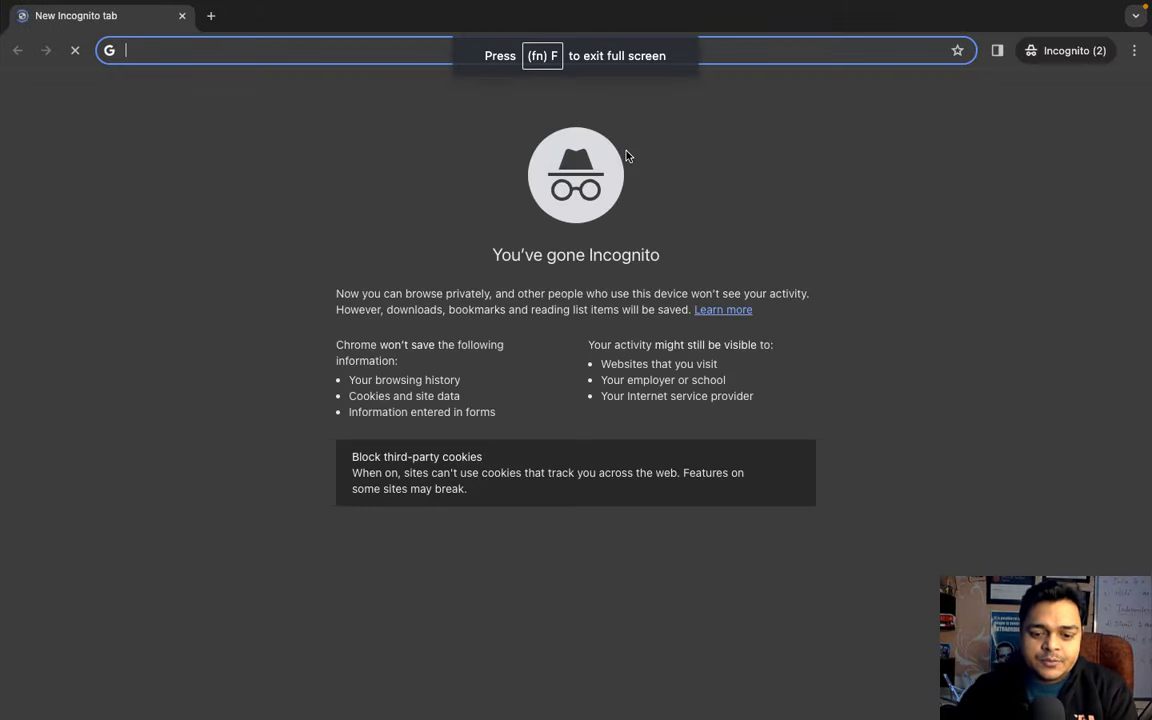
pyautogui.write('of')
pyautogui.press('Return')
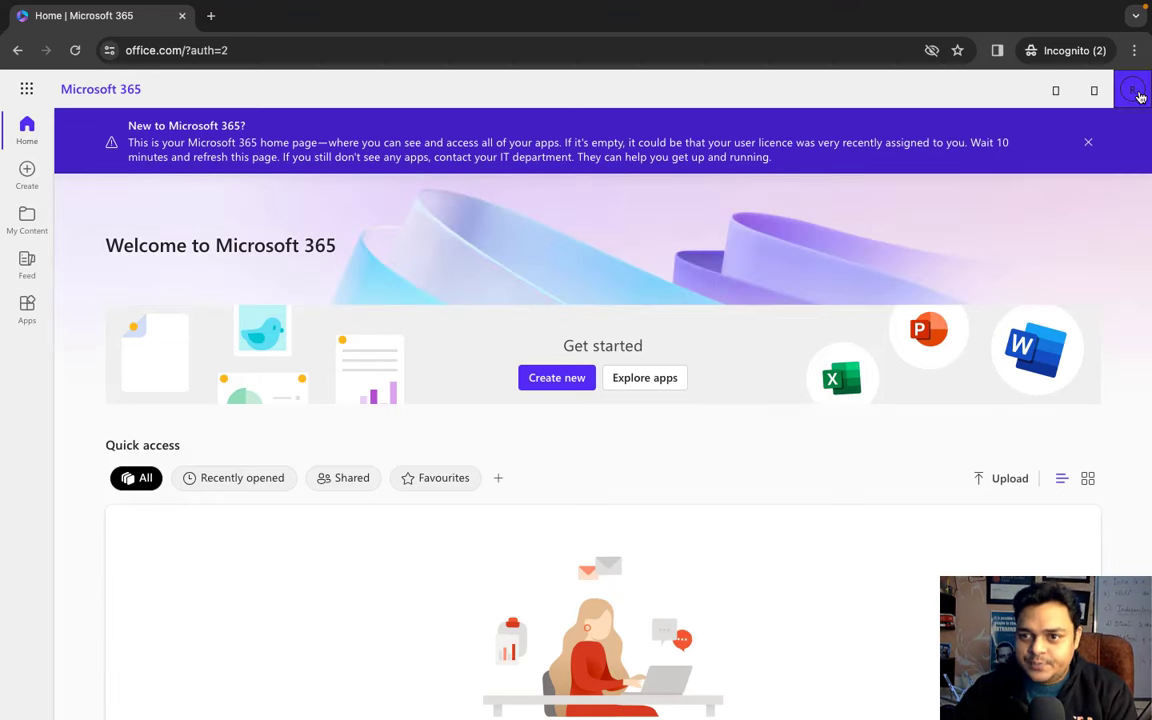
# - Sign the current account out and return to the office.com sign-in page
pyautogui.click(1136, 92)
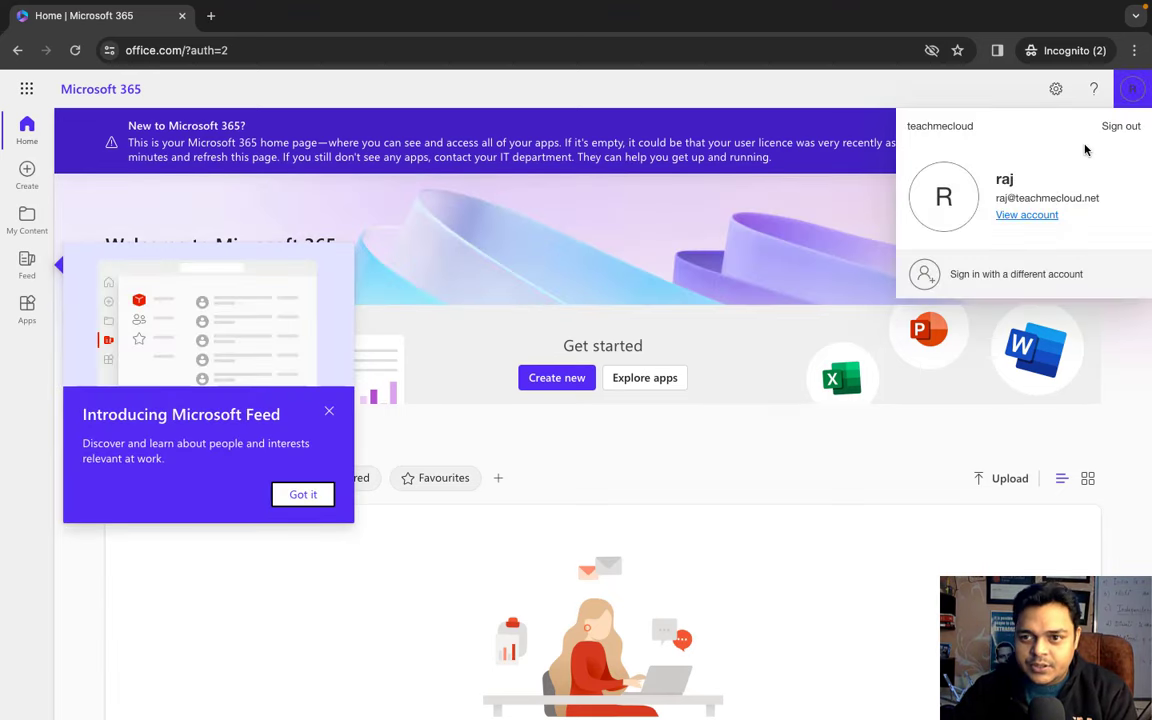
pyautogui.click(1122, 128)
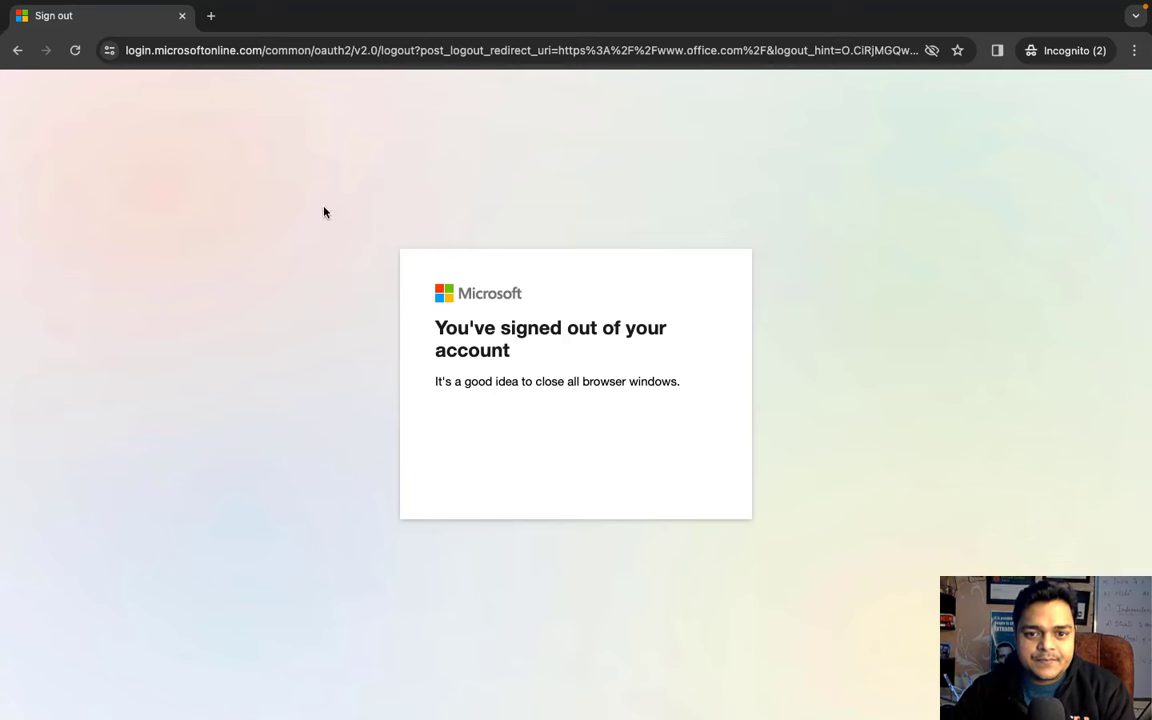
pyautogui.click(75, 50)
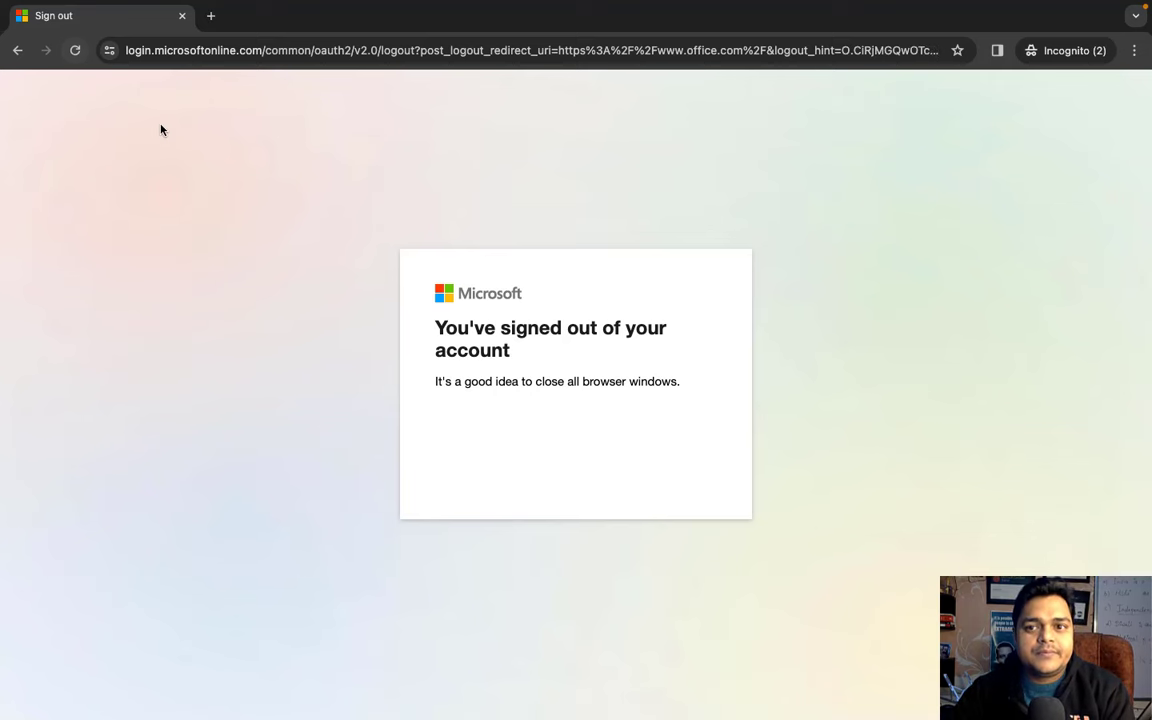
pyautogui.click(314, 50)
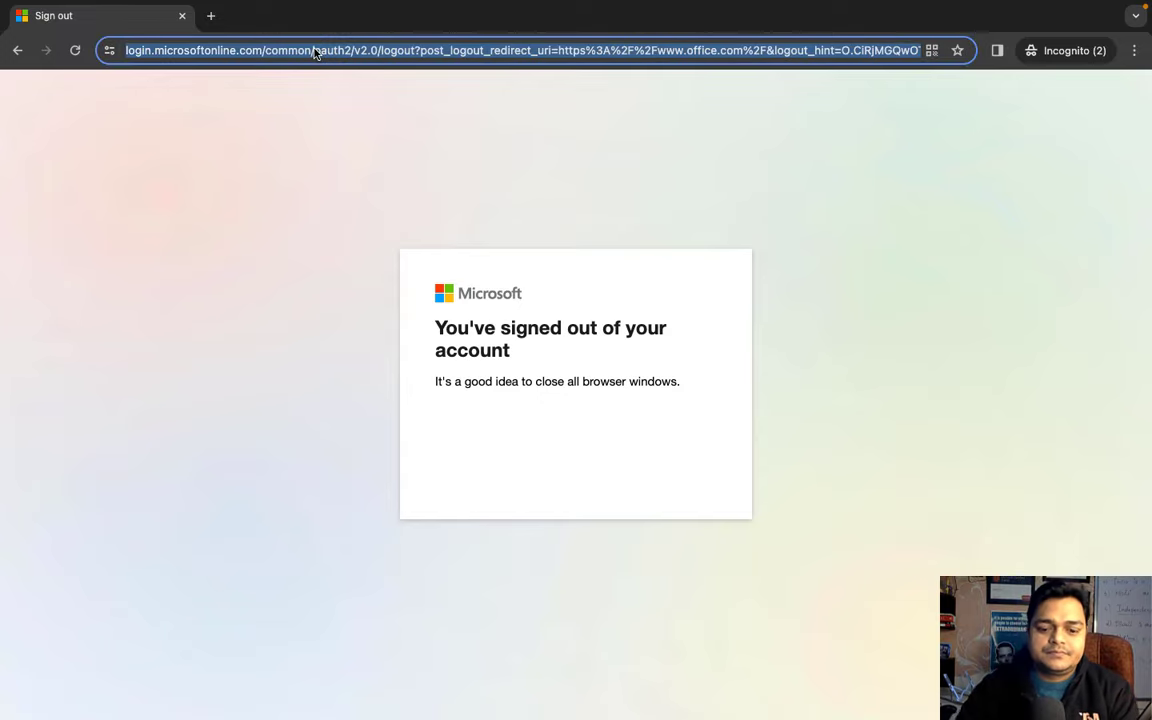
pyautogui.write('of')
pyautogui.press('Return')
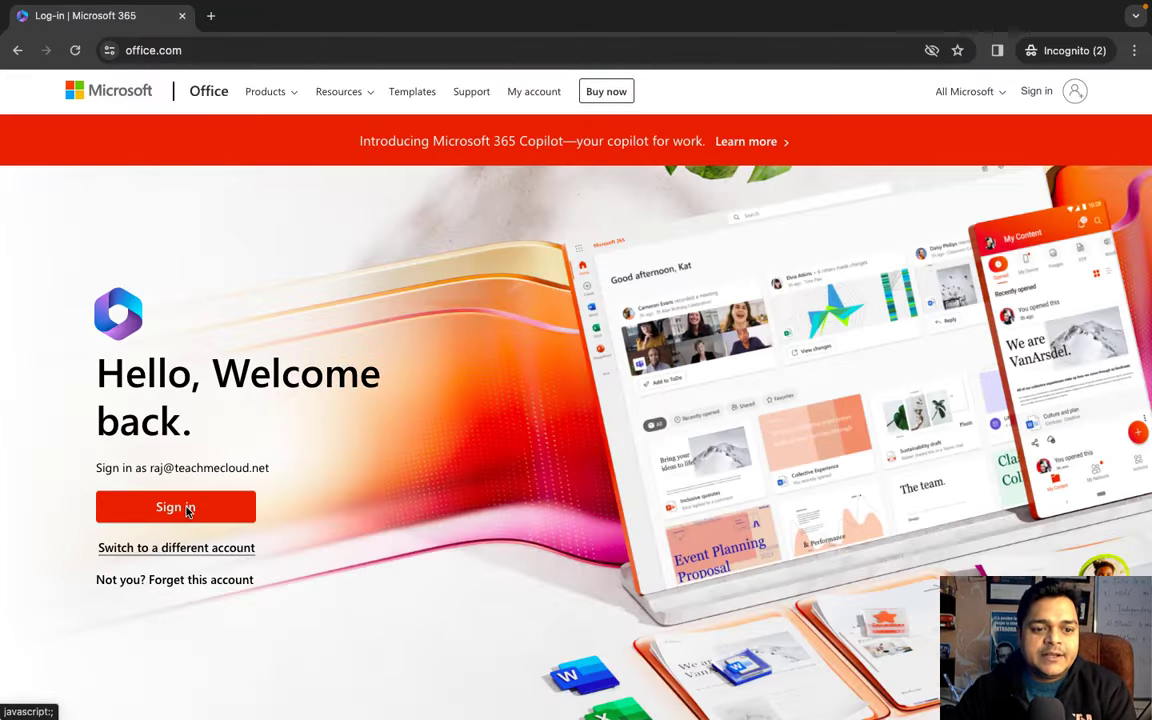
# - Sign in as the support user with its address and password, open Outlook, then return to the main window
pyautogui.click(185, 550)
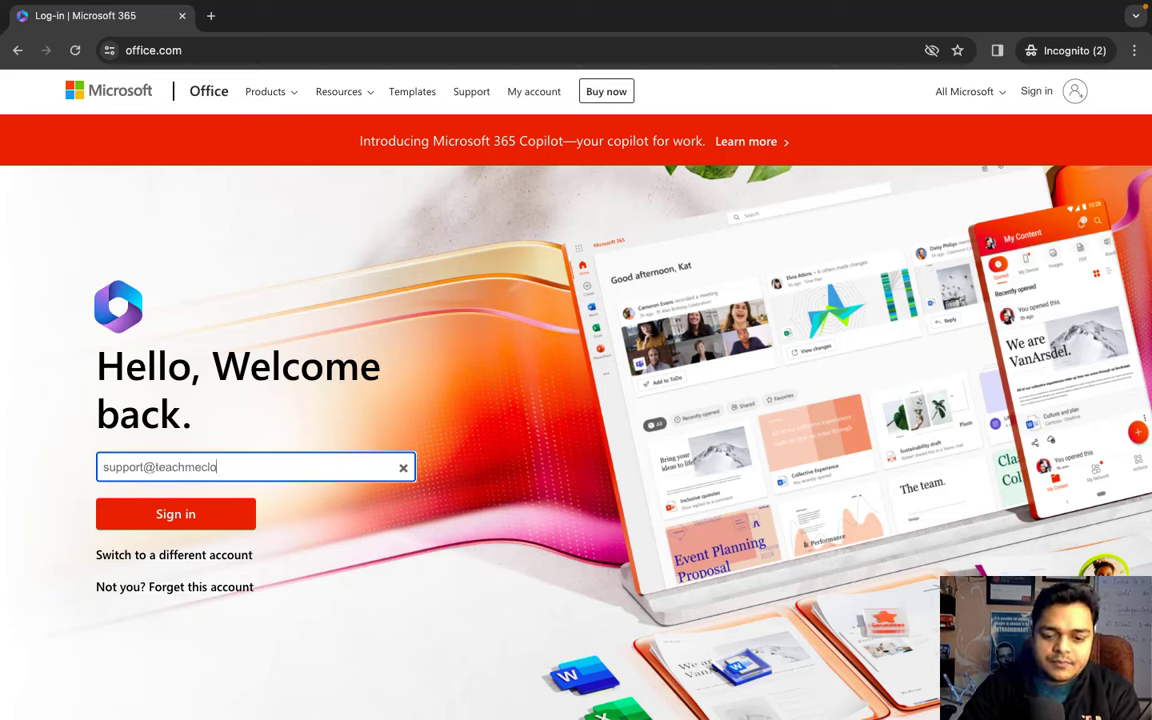
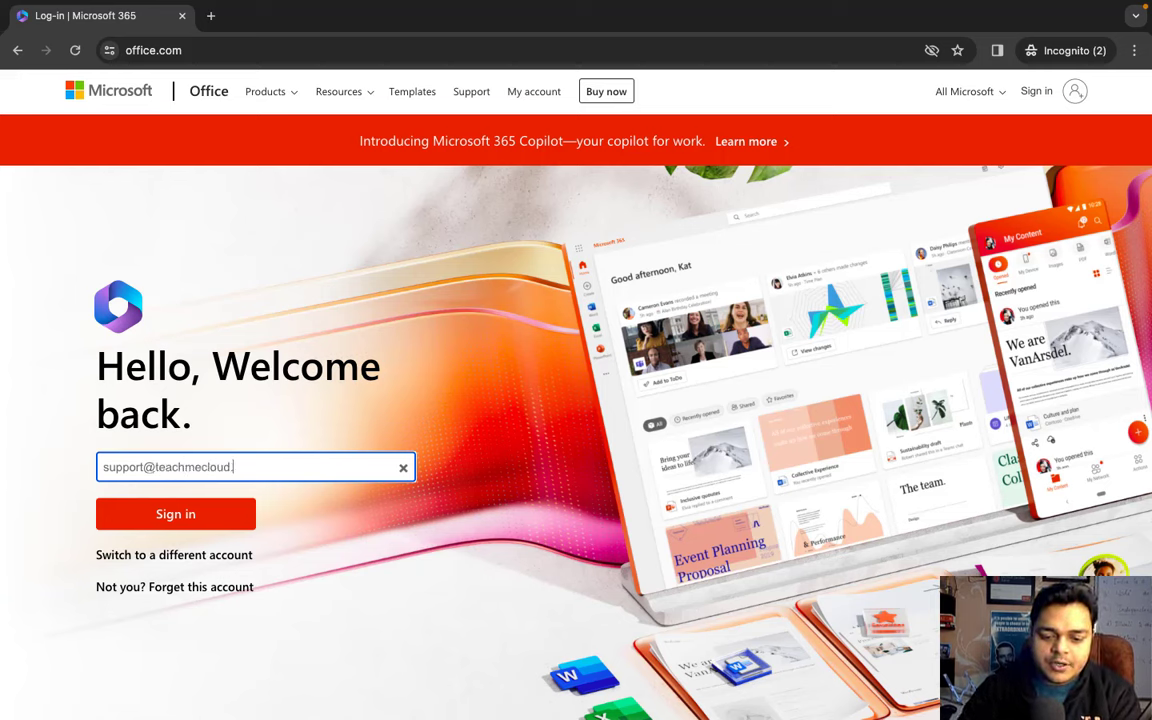
pyautogui.click(213, 520)
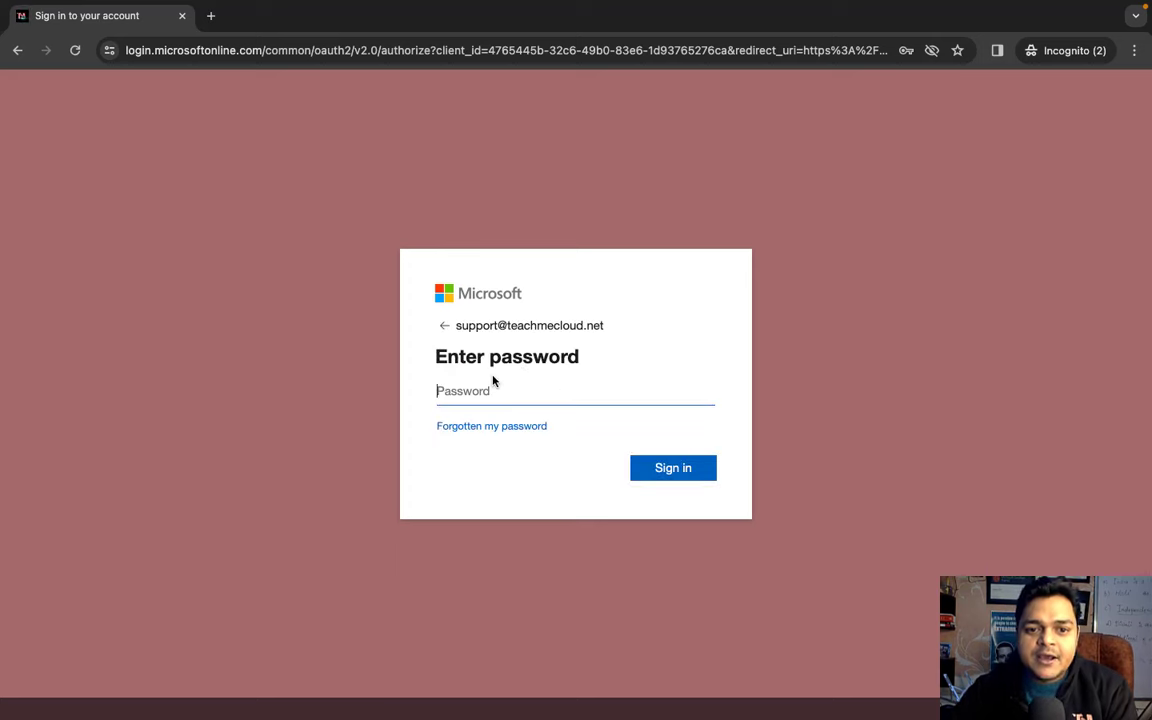
pyautogui.write('••••••••••')
pyautogui.press('Return')
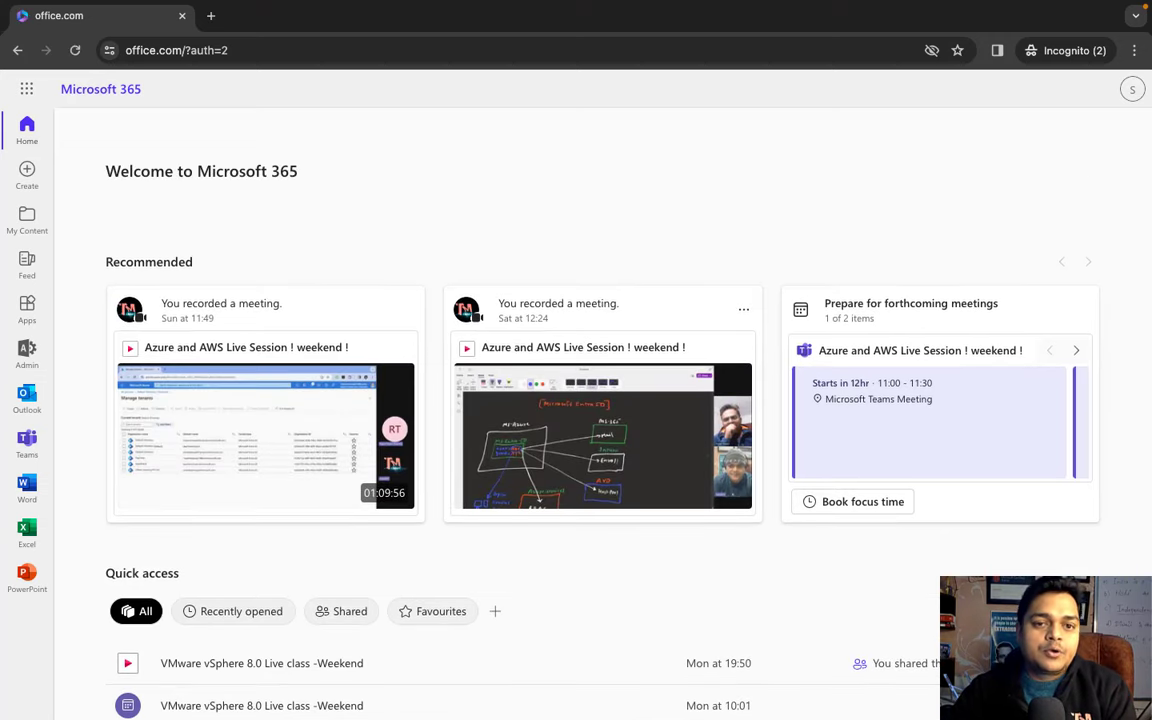
pyautogui.click(542, 141)
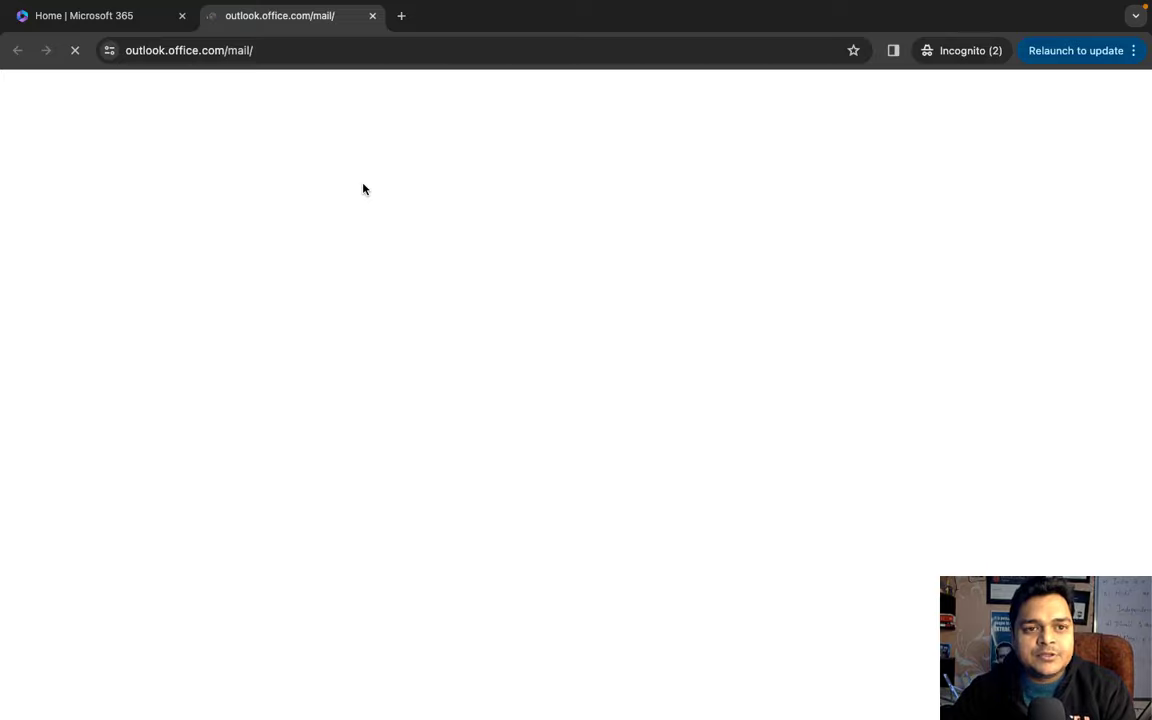
pyautogui.hotkey('ctrl', 'Left')
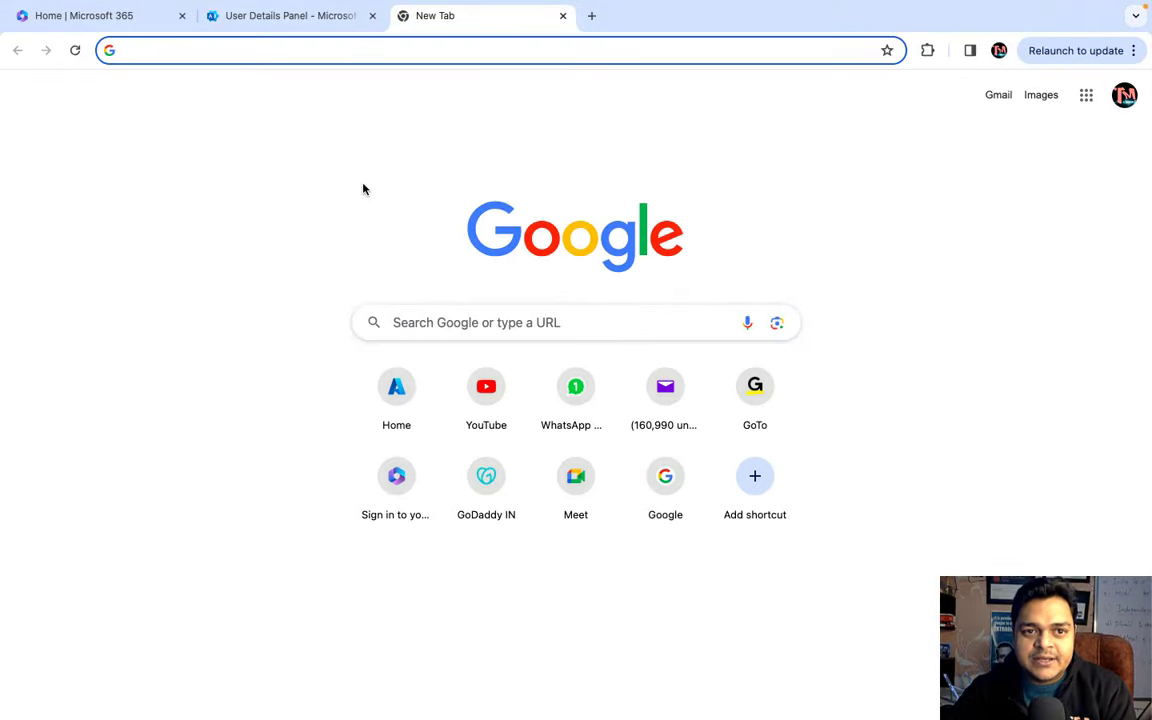
# - Copy the test alias address from the support user's panel and move to the blank new tab
pyautogui.hotkey('ctrl', 'shift', 'Tab')
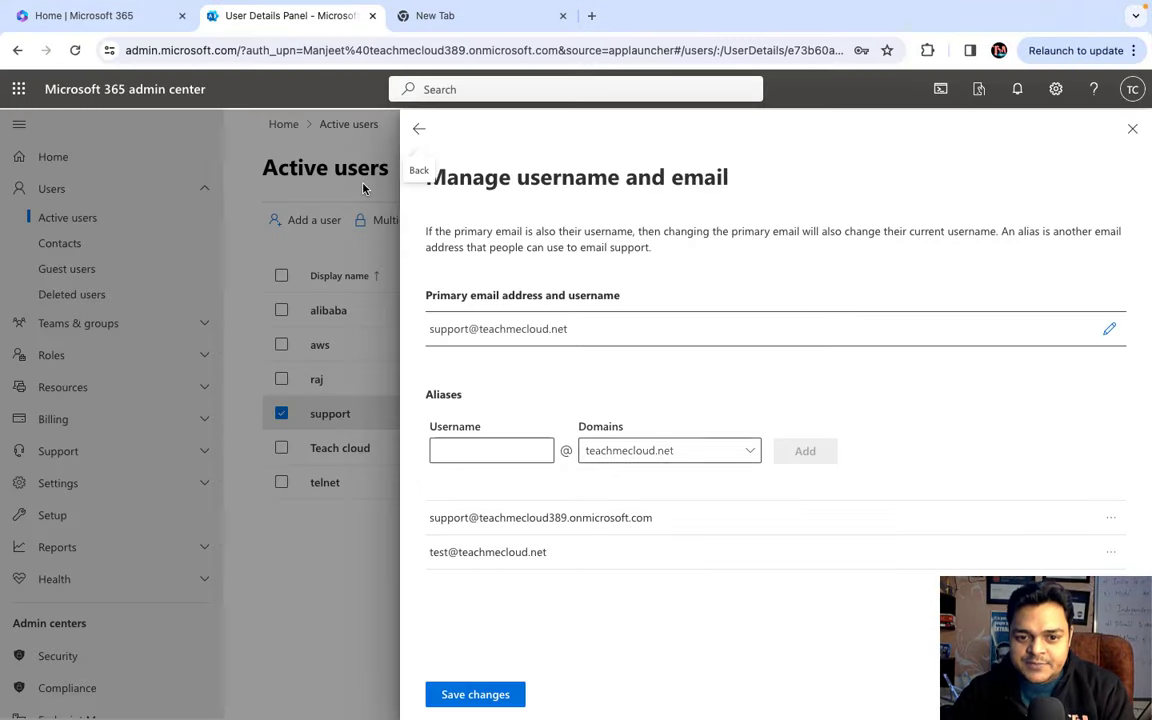
pyautogui.moveTo(546, 556); pyautogui.dragTo(429, 556)
pyautogui.rightClick(470, 555)
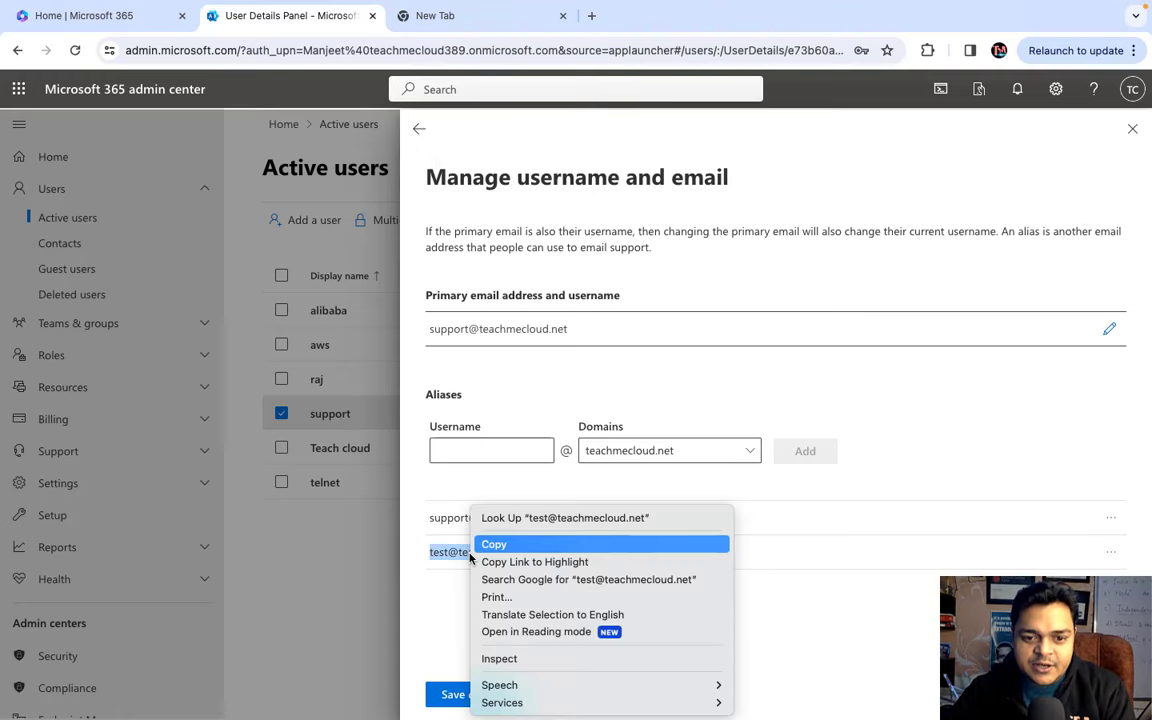
pyautogui.click(507, 549)
pyautogui.press('super+grave')
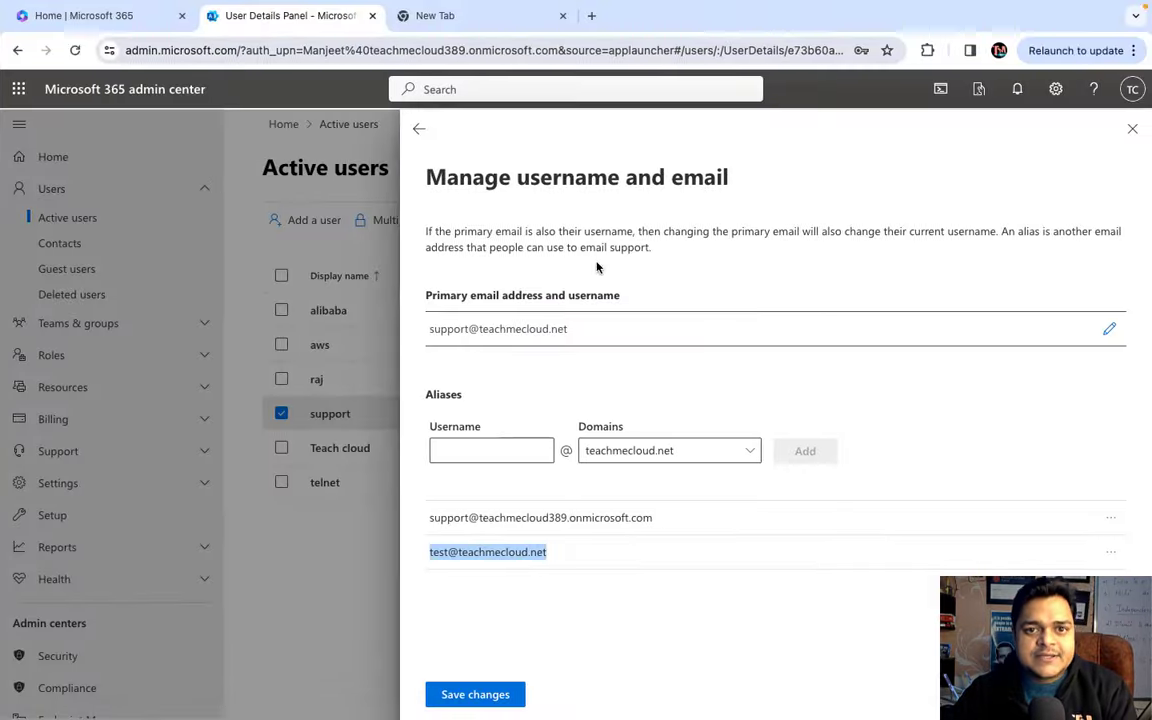
pyautogui.click(522, 20)
# - Search 'gm', open Gmail from the results, and start a new message
pyautogui.write('gm')
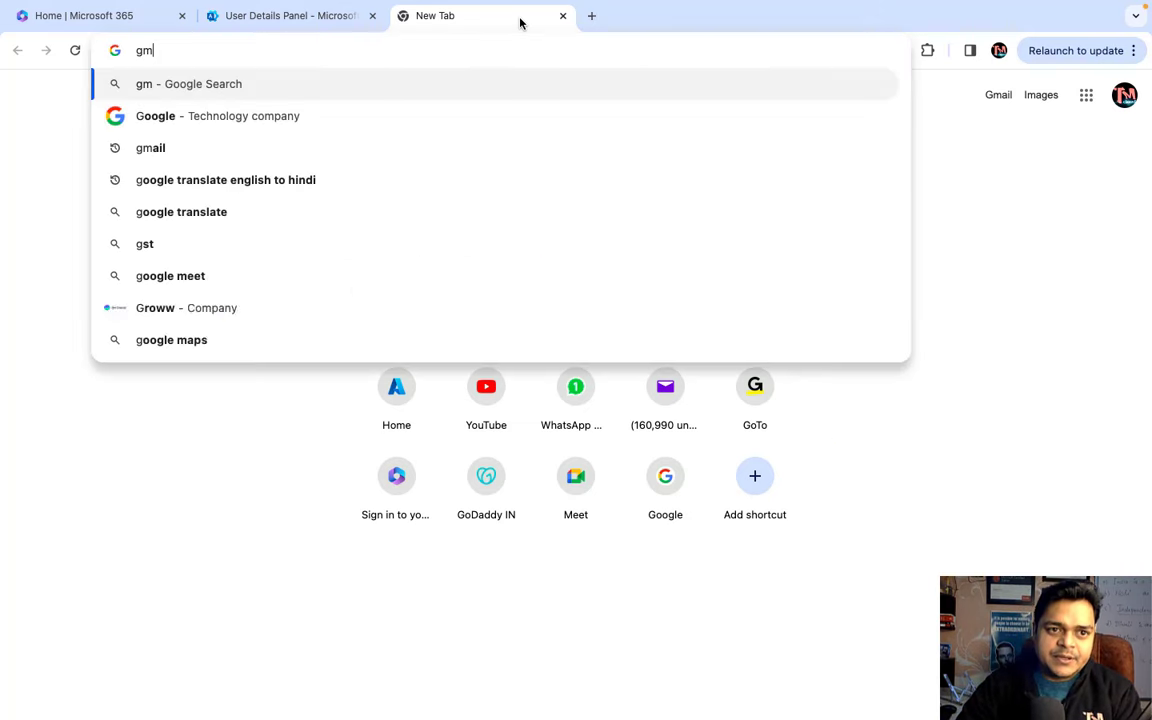
pyautogui.press('Return')
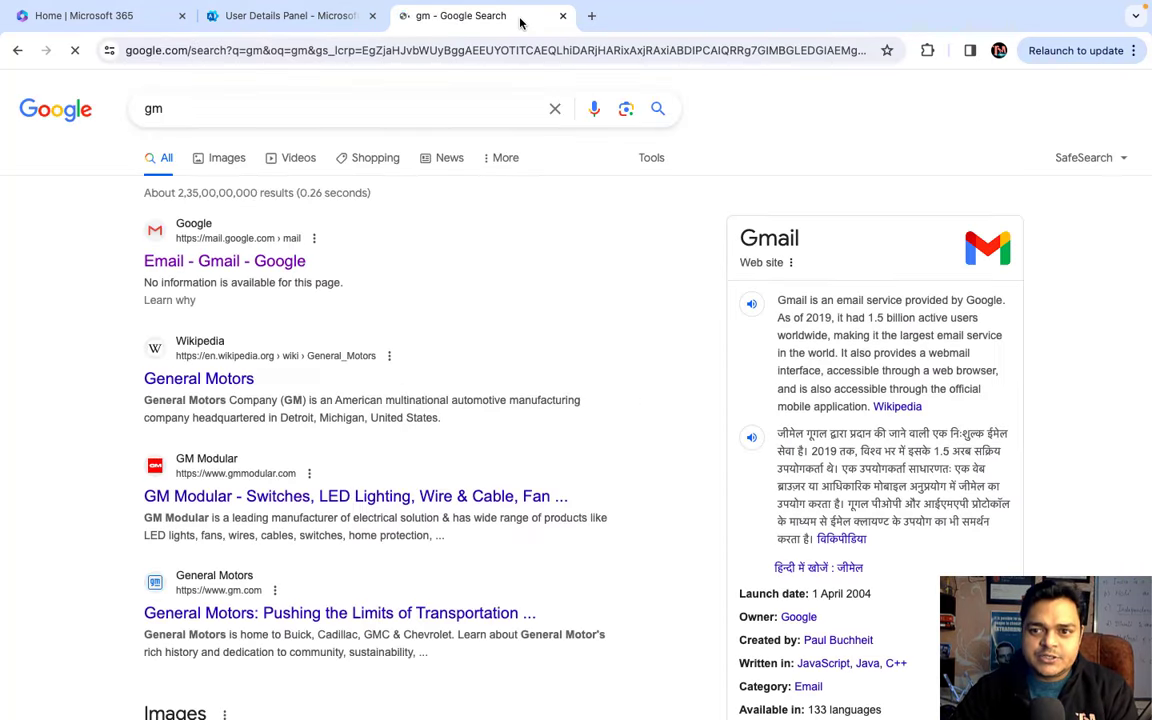
pyautogui.click(239, 265)
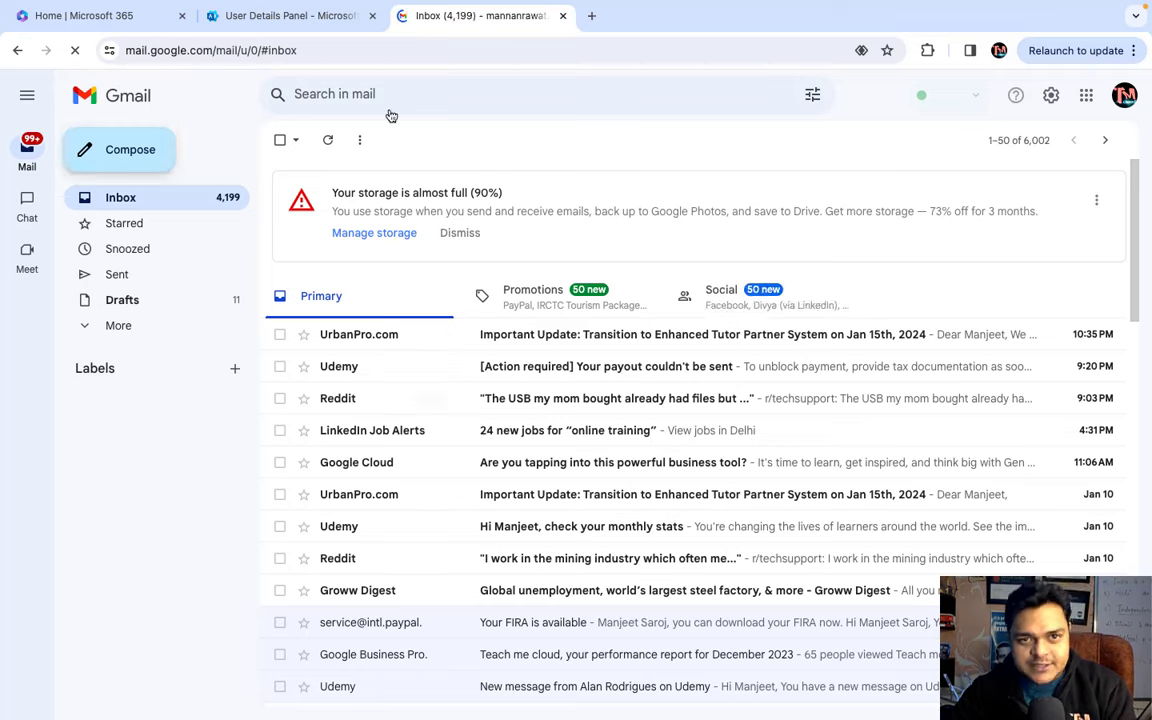
pyautogui.click(121, 153)
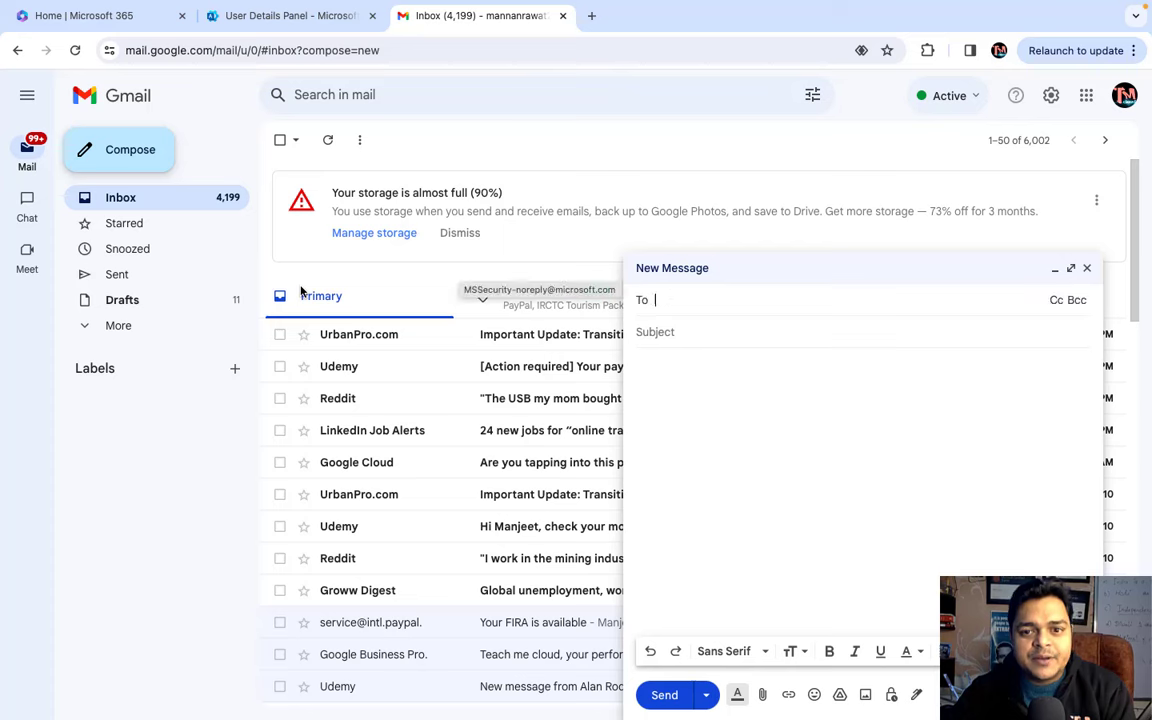
# - Send the alias a message with subject 'test aliases' and body 'this is test email for o365 aliases'
pyautogui.hotkey('ctrl', 'v')
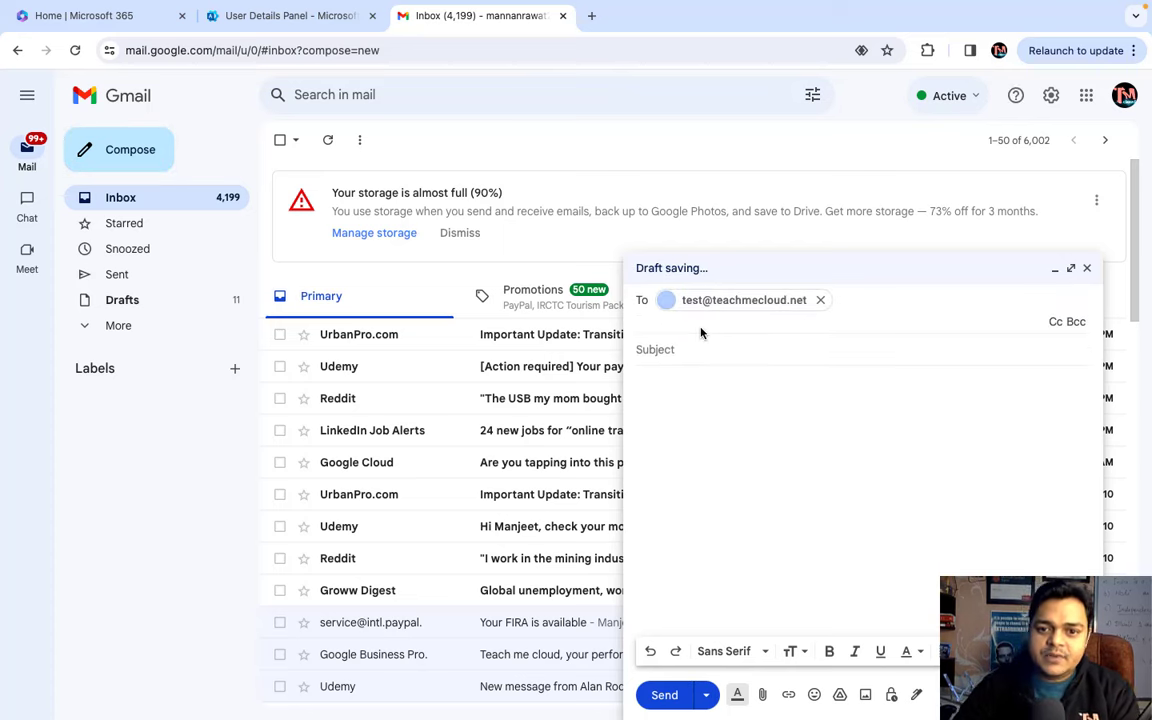
pyautogui.click(703, 335)
pyautogui.write('te')
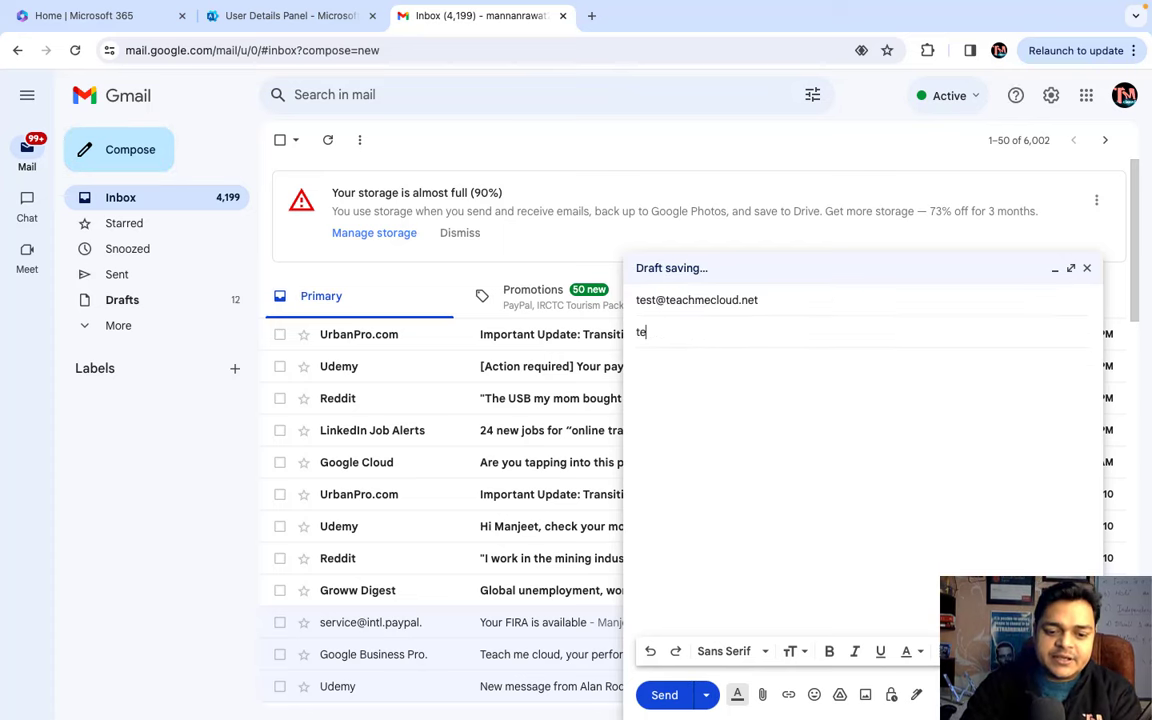
pyautogui.write('st aliases')
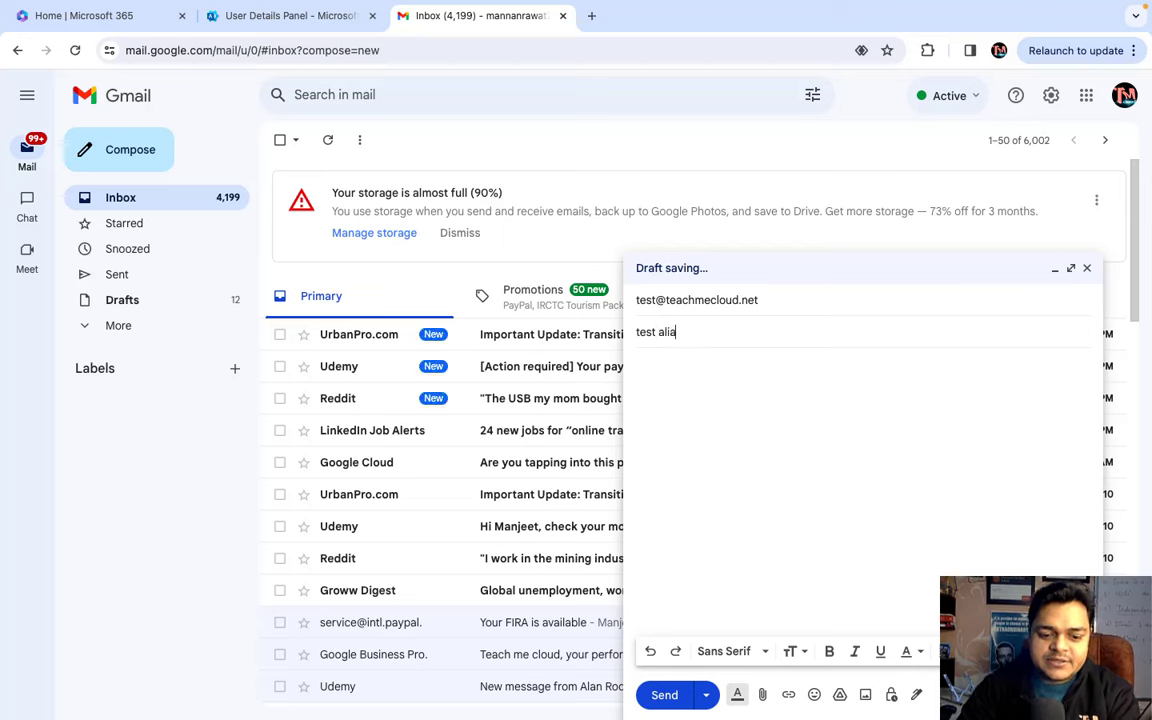
pyautogui.click(706, 354)
pyautogui.write('t')
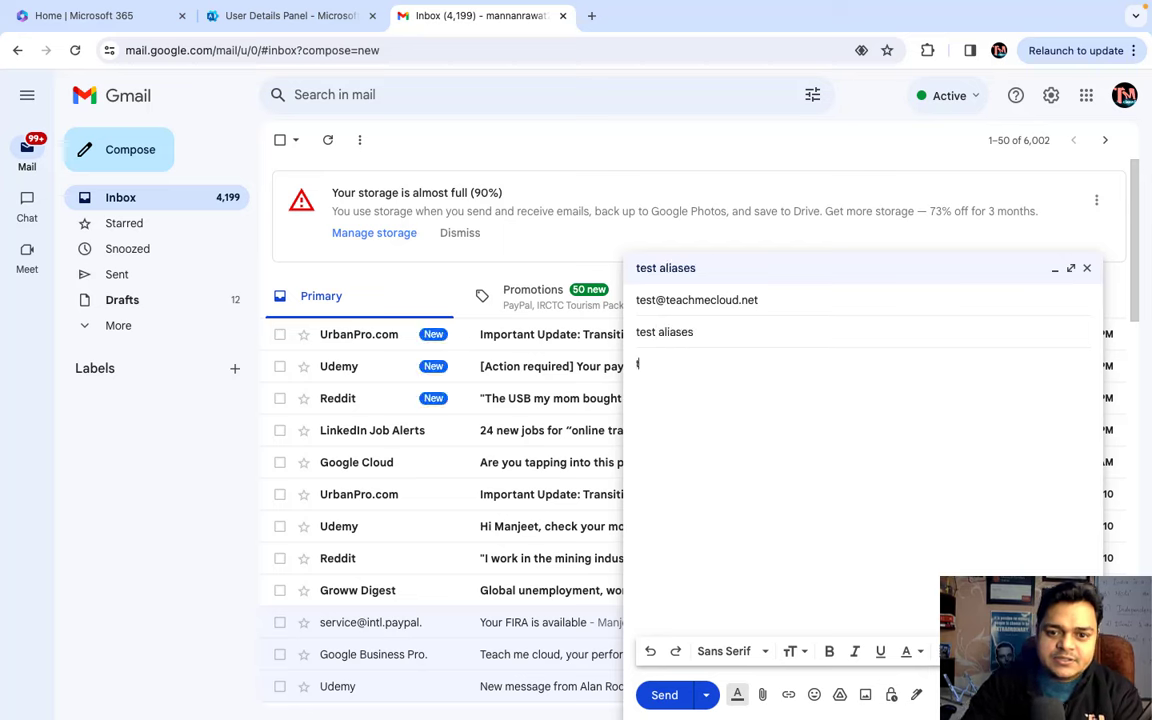
pyautogui.write('his is test email')
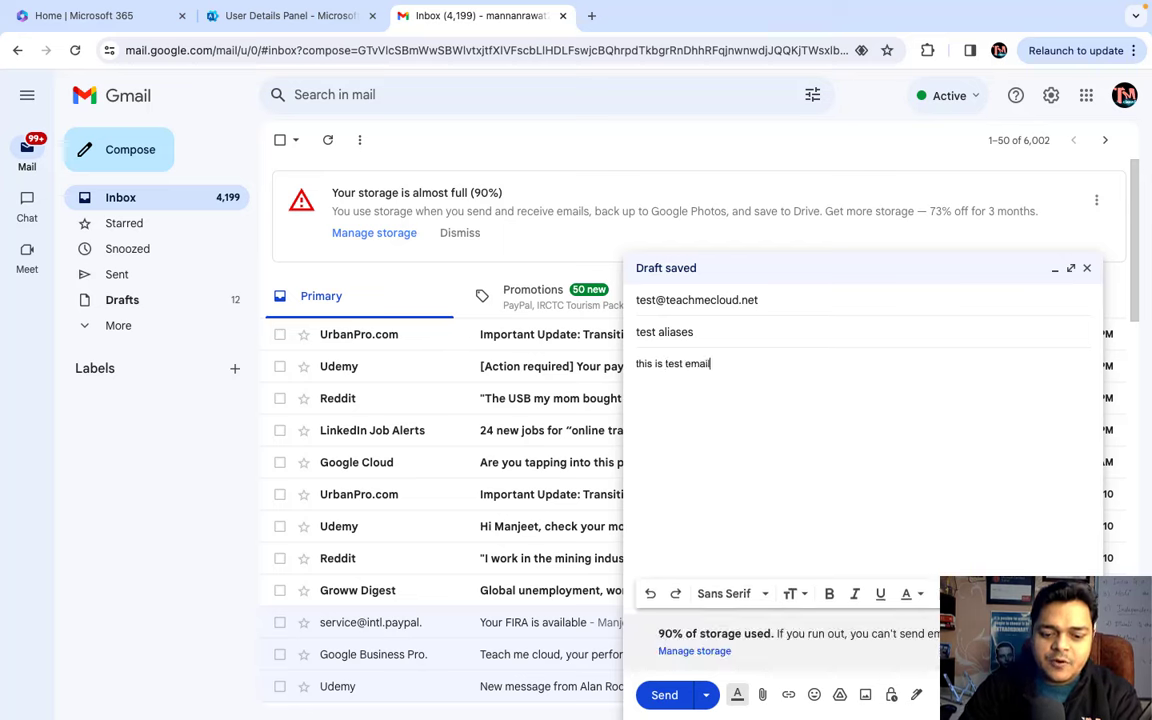
pyautogui.write(' for')
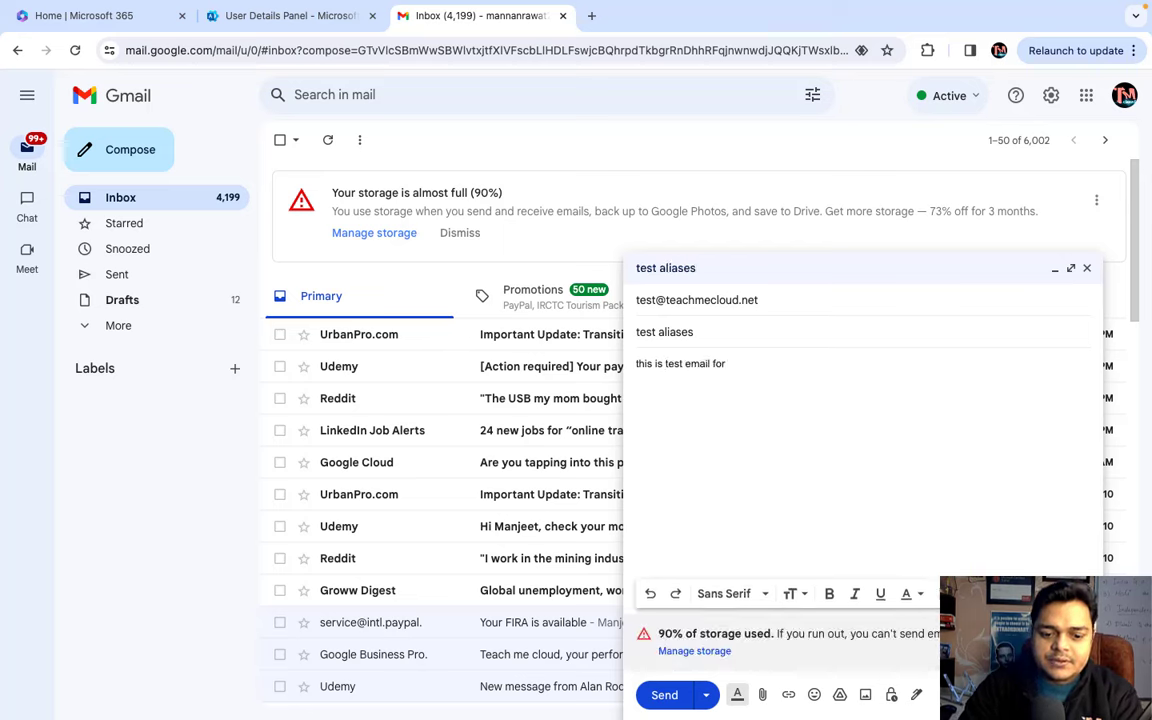
pyautogui.write(' o365 ')
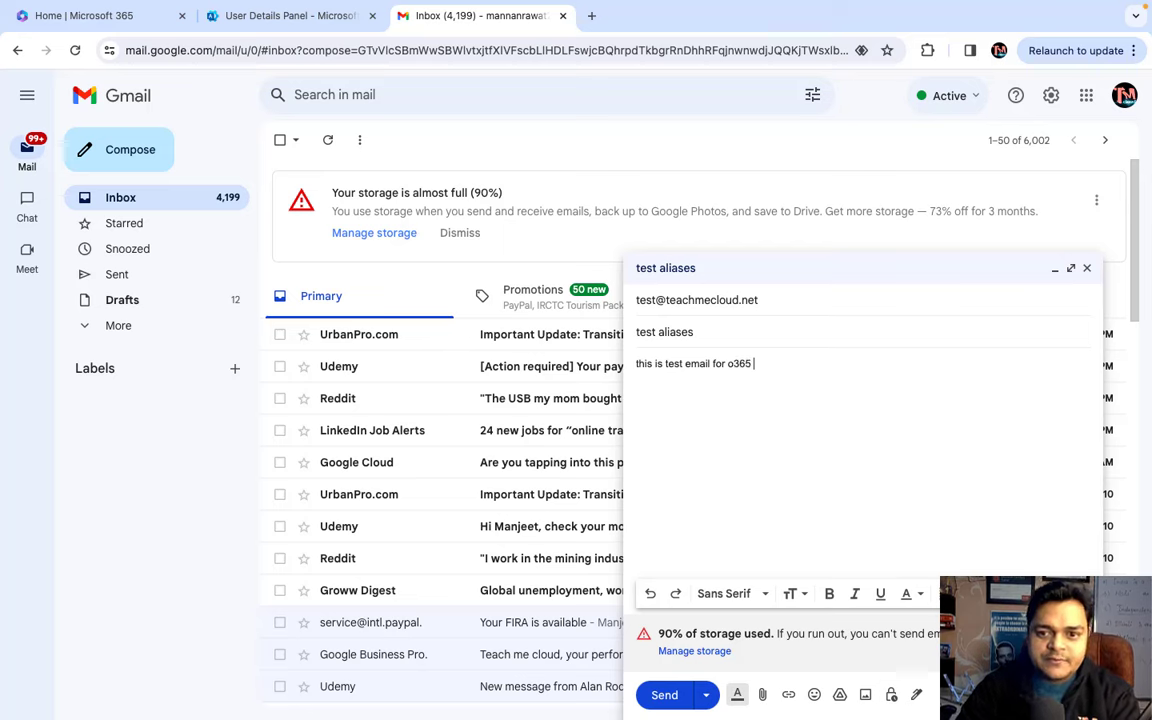
pyautogui.write('aliases.')
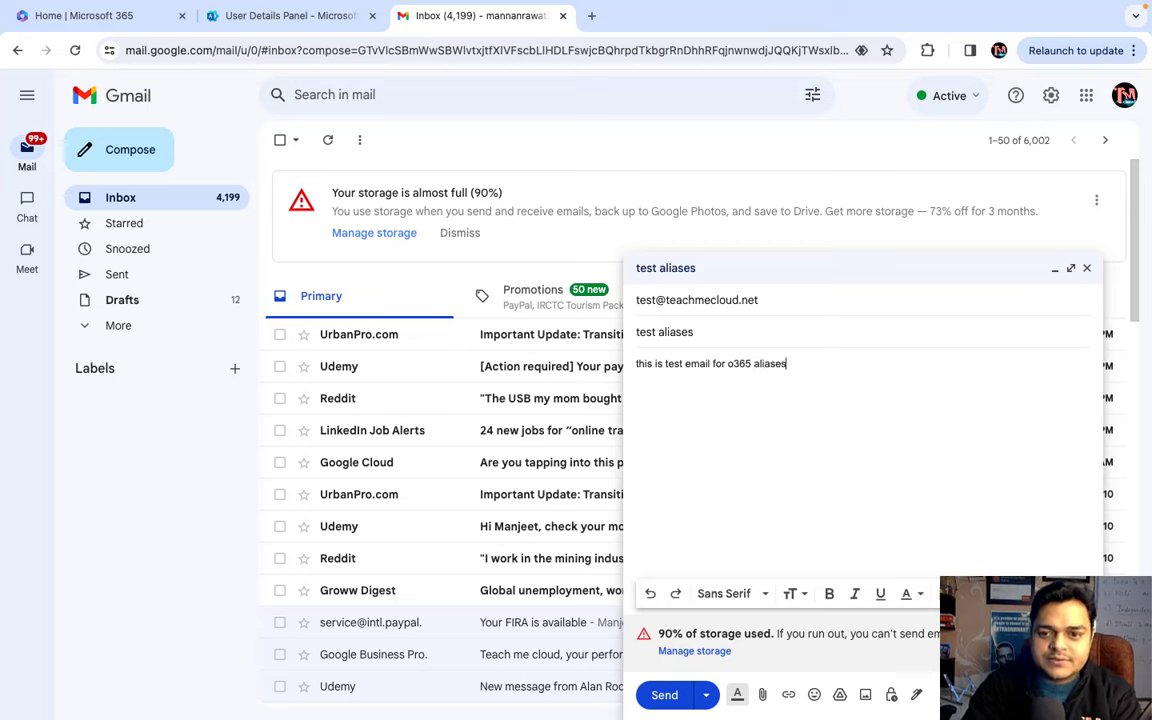
pyautogui.click(664, 695)
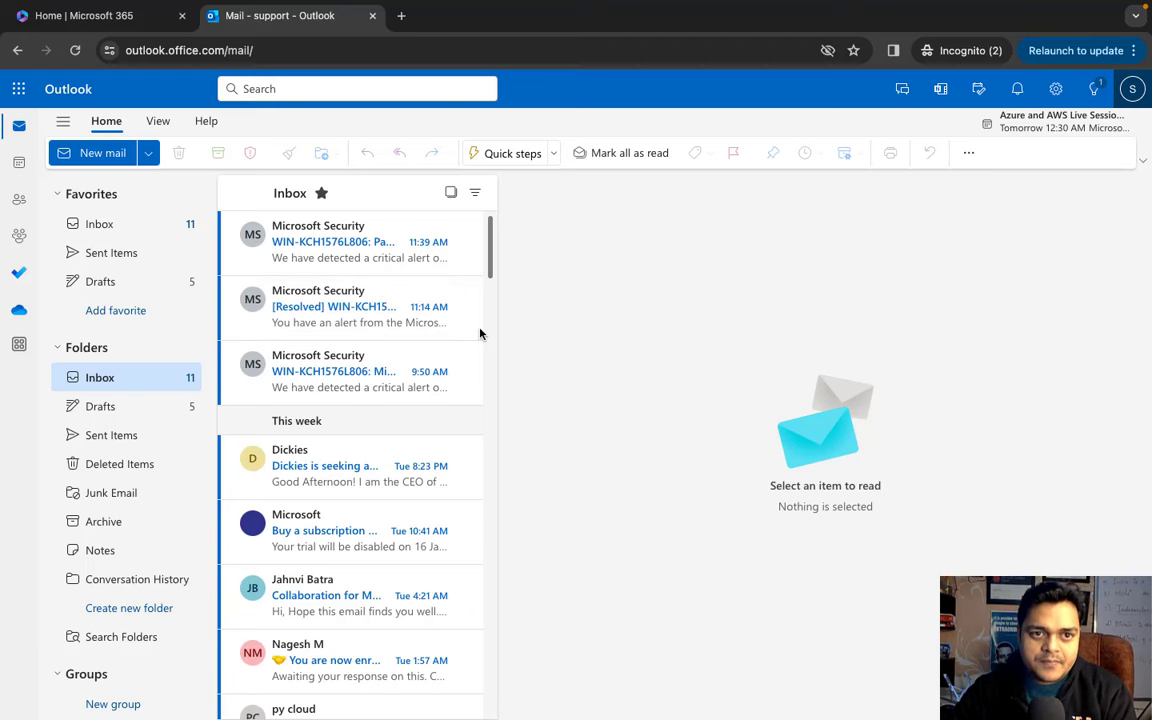
# - Reload the support account's Outlook inbox to check for the test message
pyautogui.click(75, 50)
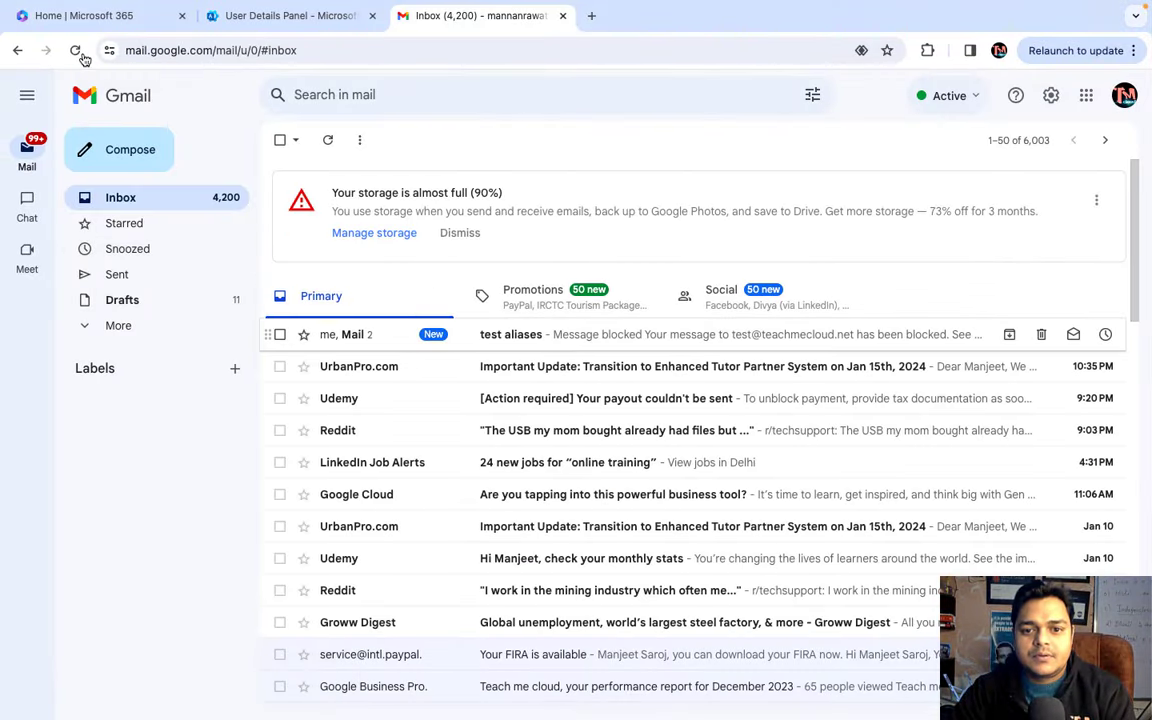
# - Open the 'test aliases' thread with the Message blocked reply, then switch to the Outlook window
pyautogui.click(535, 340)
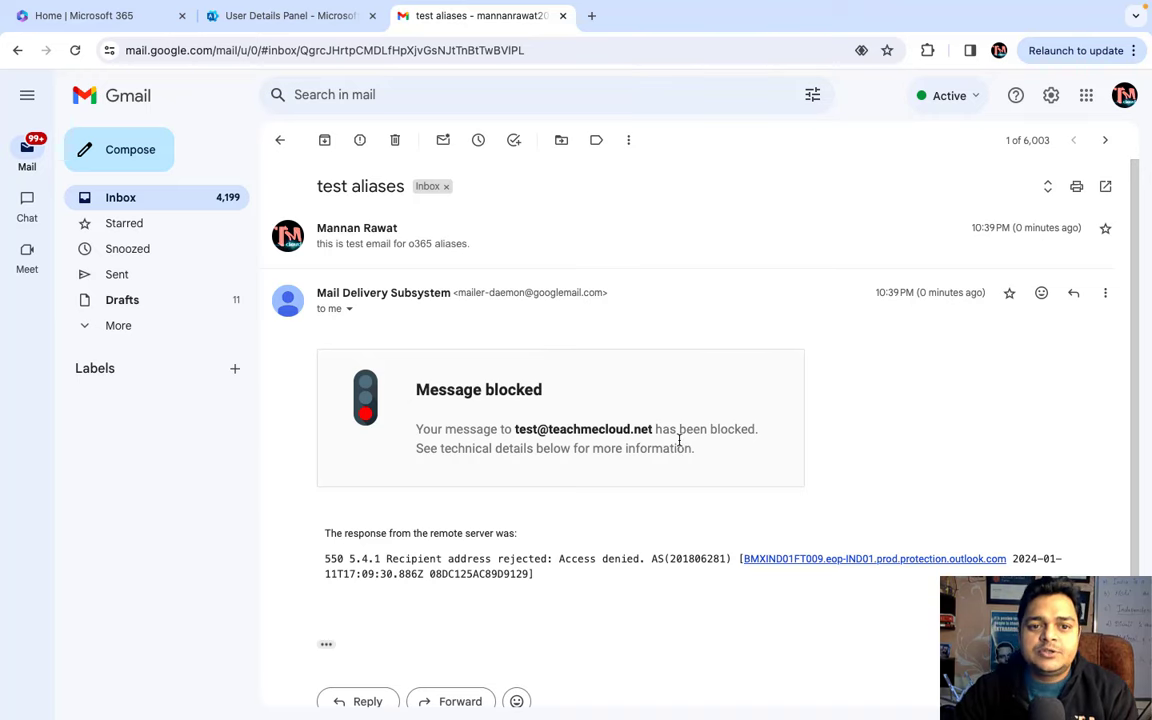
pyautogui.hotkey('ctrl', 'Right')
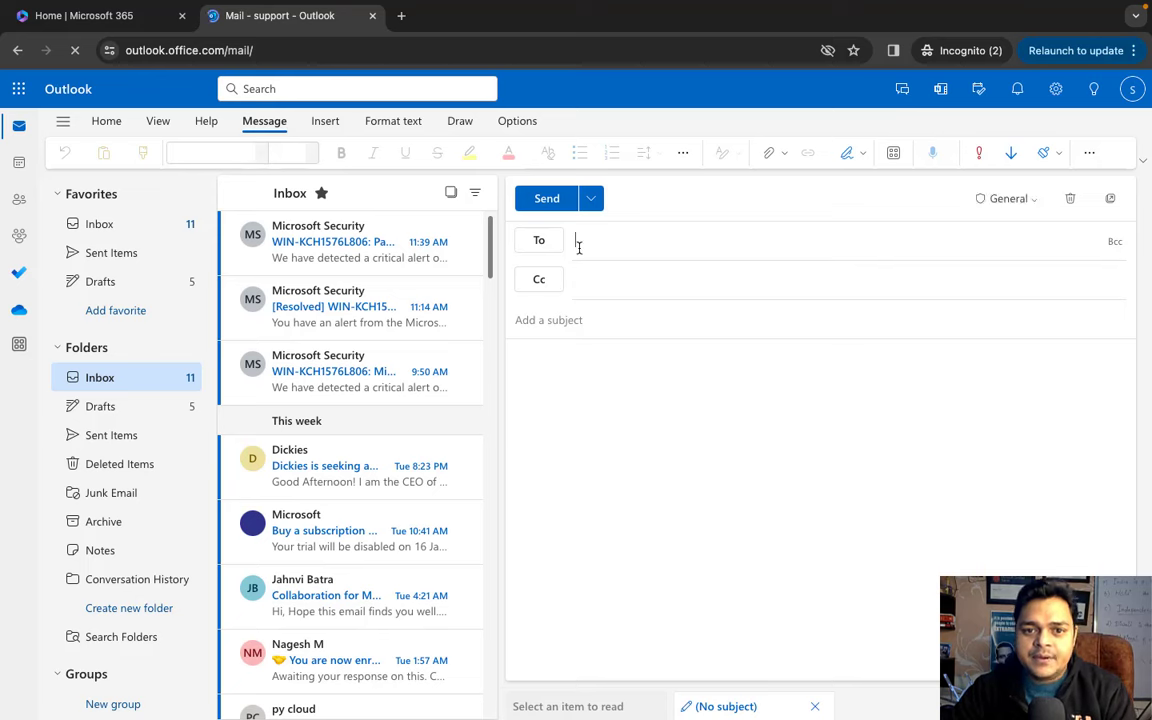
# - Send an email with subject 'test email' and body 'this is test email for Aliases' to the pasted alias
pyautogui.hotkey('ctrl', 'v')
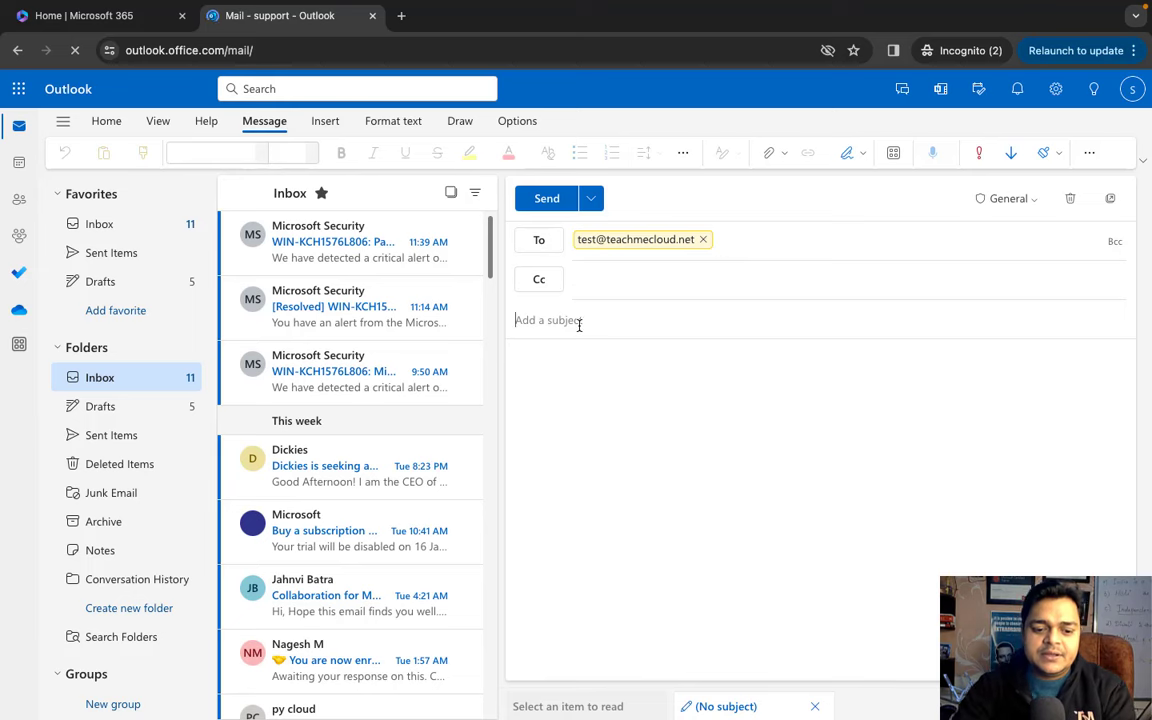
pyautogui.write('test')
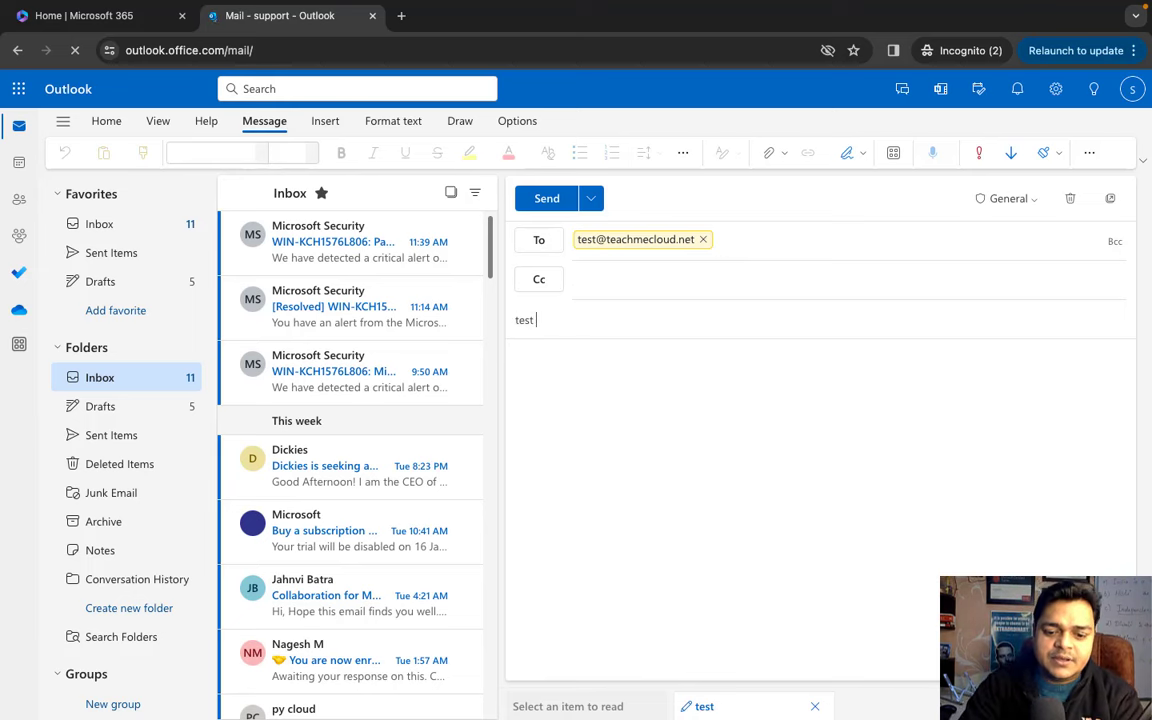
pyautogui.write(' email')
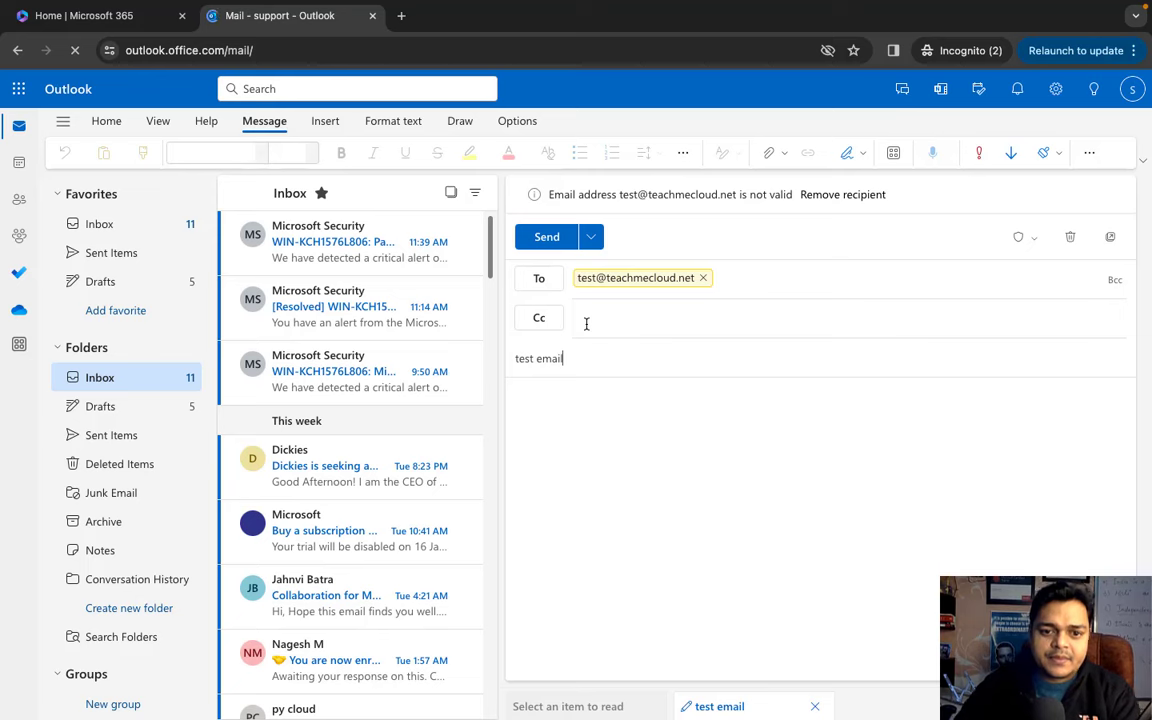
pyautogui.press('Tab')
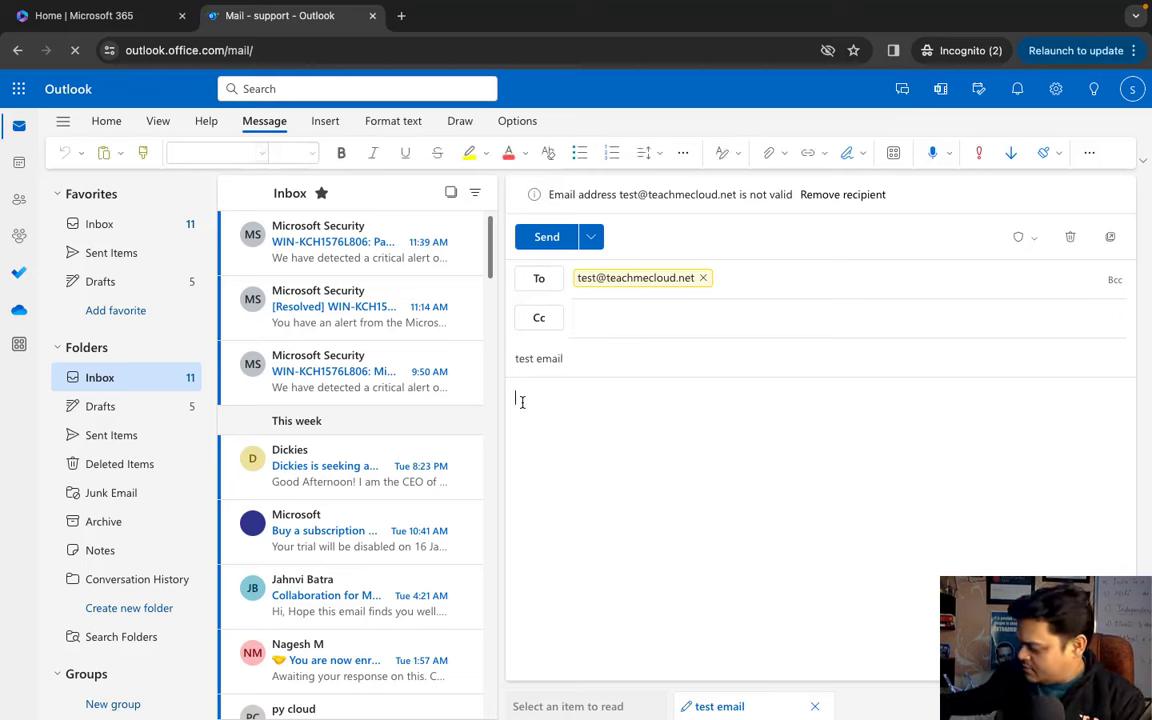
pyautogui.write('th')
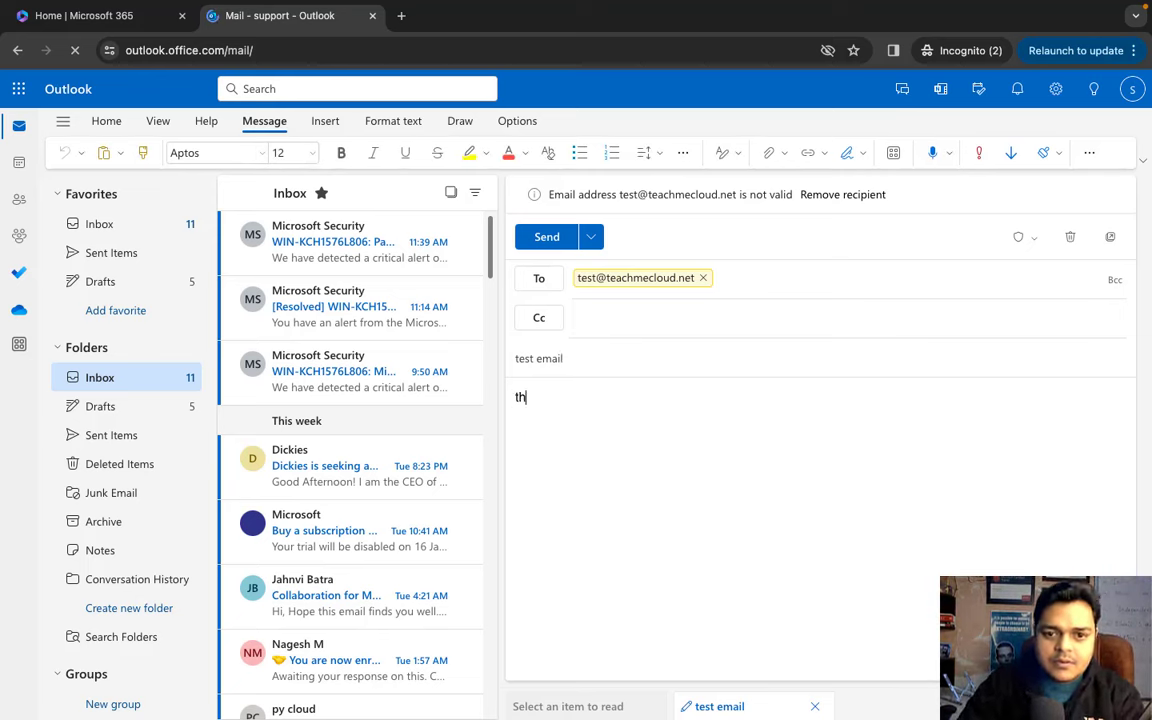
pyautogui.write('is')
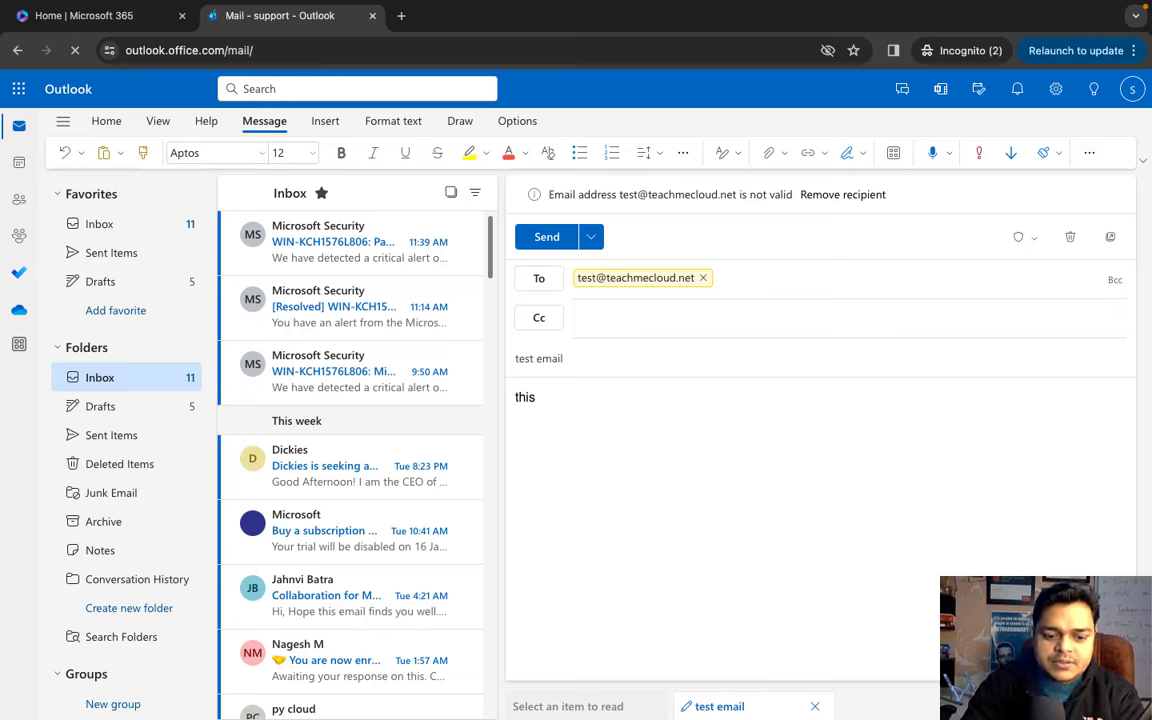
pyautogui.write(' is test email for ')
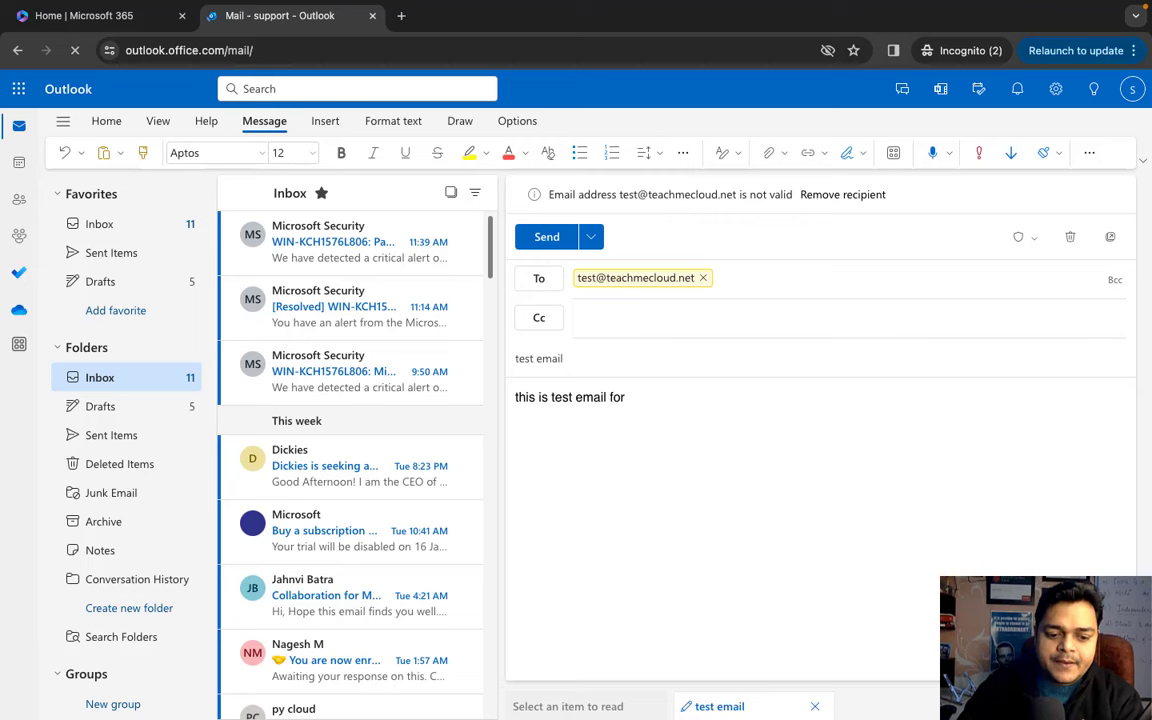
pyautogui.write('Aliases')
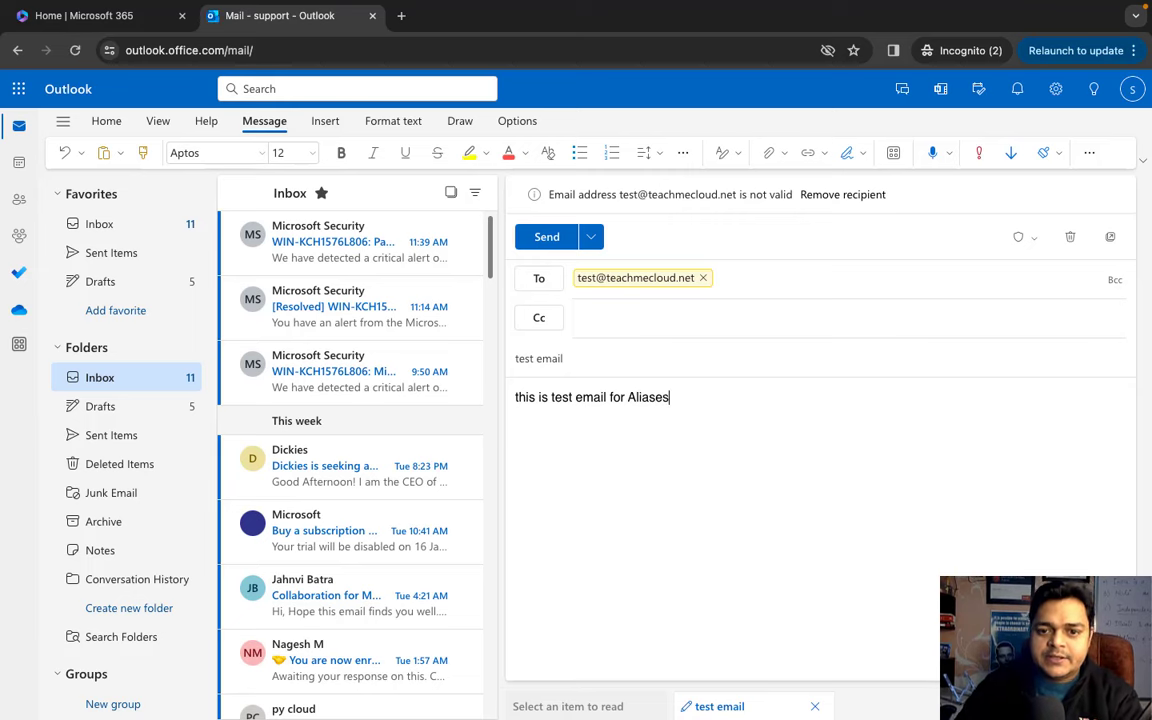
pyautogui.click(538, 237)
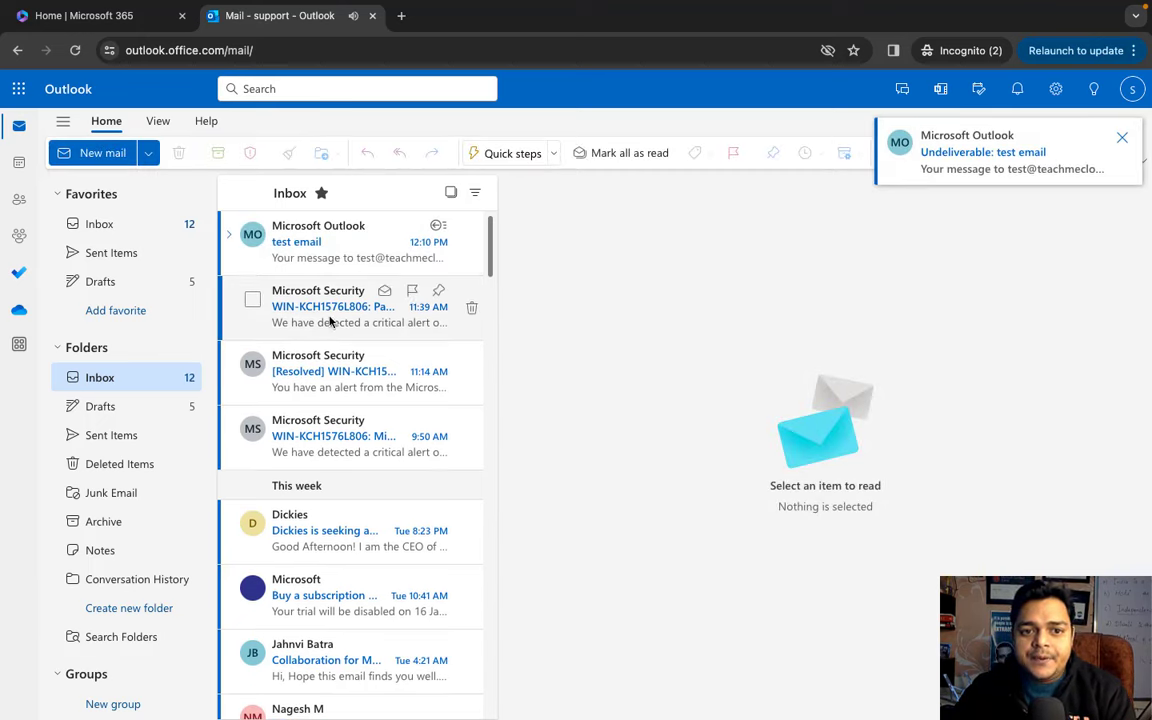
# - Read the 'test email' undeliverable report through to the end, then switch to the Microsoft 365 home desktop
pyautogui.click(345, 258)
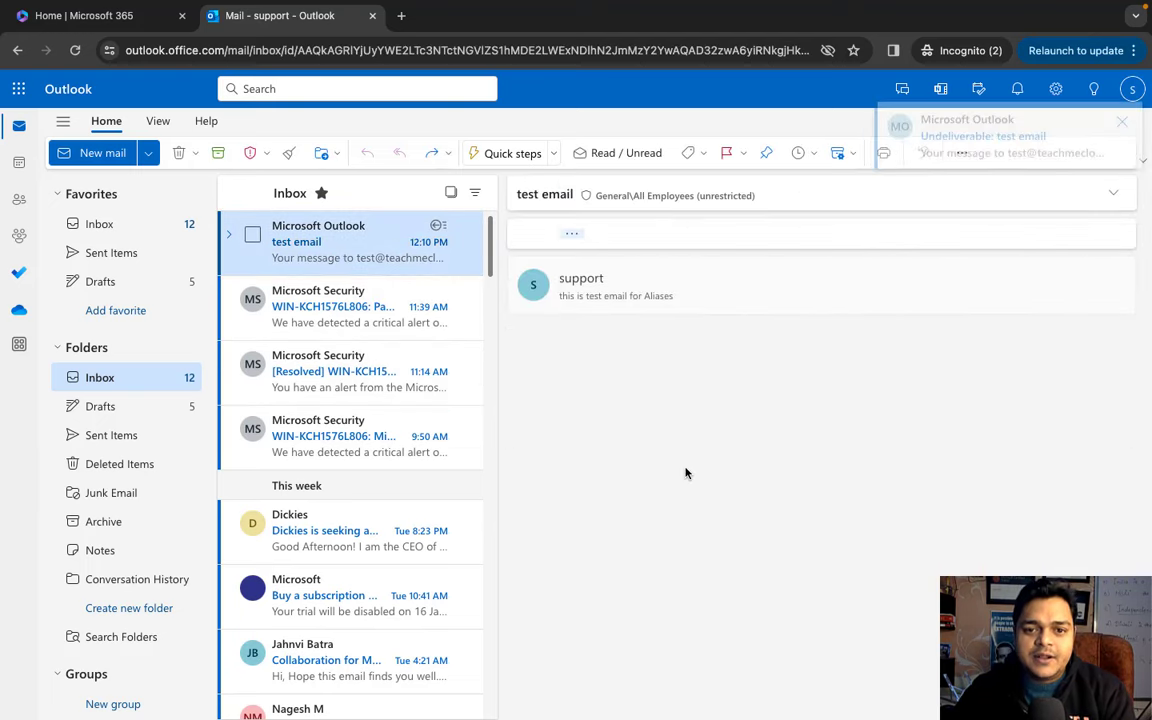
pyautogui.scroll(-1, 724, 613)
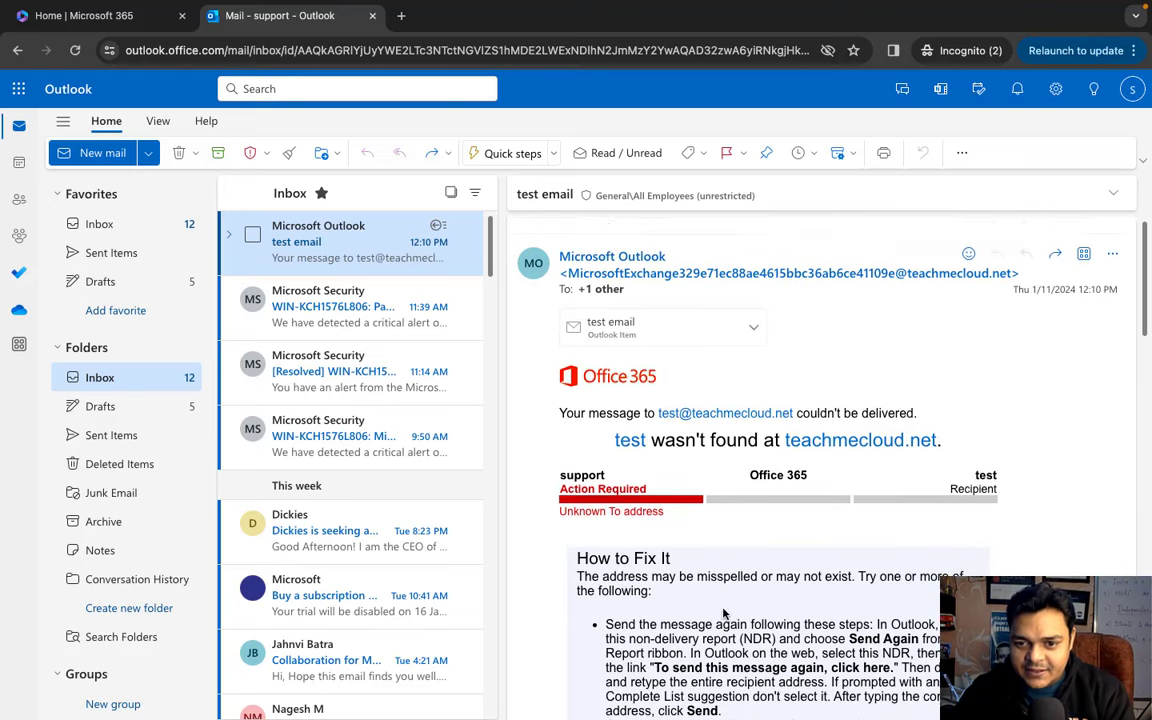
pyautogui.scroll(-1, 724, 613)
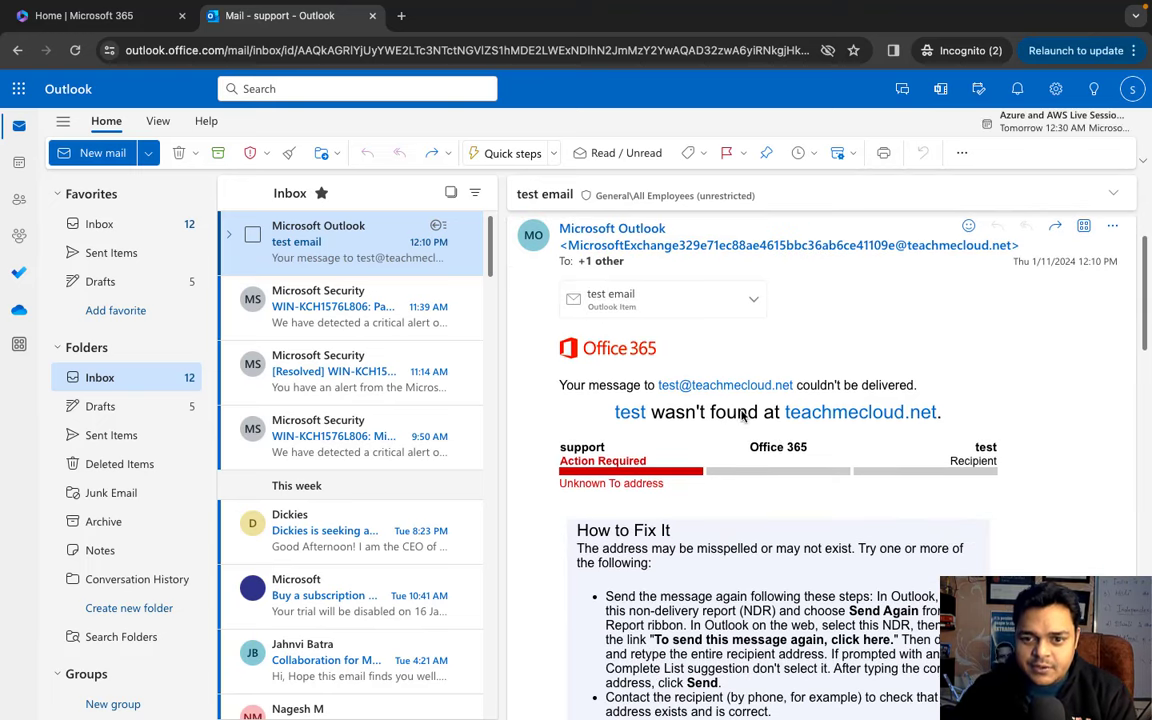
pyautogui.scroll(-2, 720, 418)
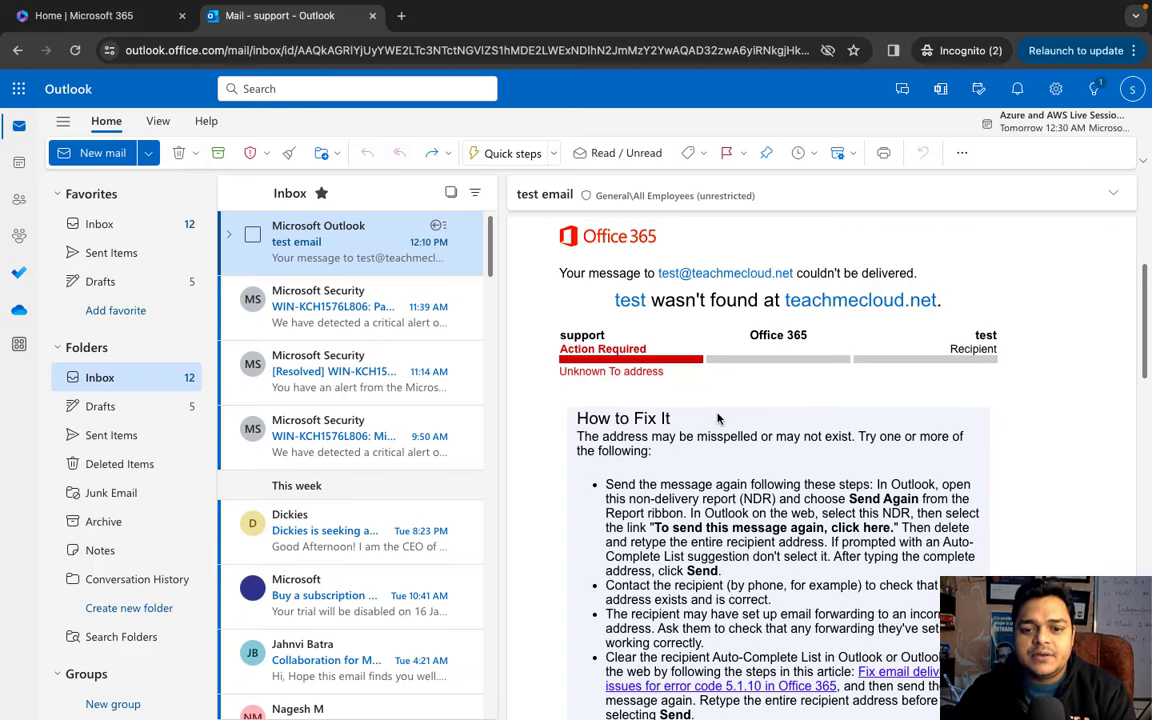
pyautogui.hotkey('ctrl', 'Right')
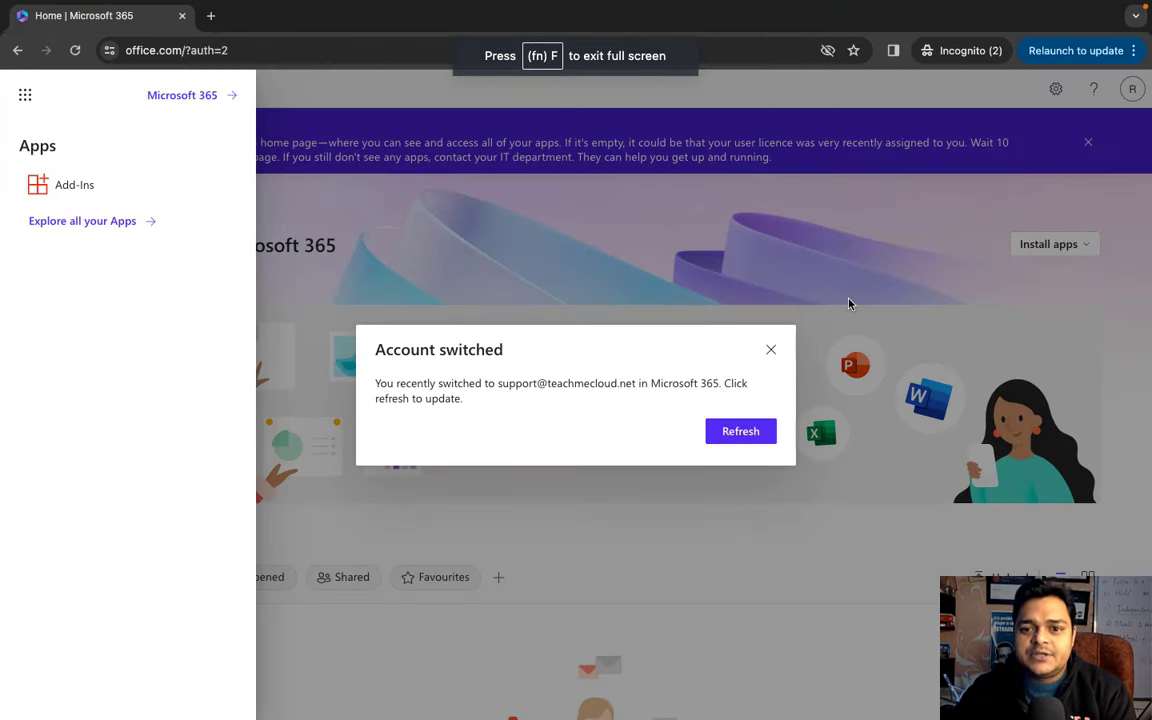
# - Dismiss the 'Account switched' notice and switch back to the Gmail and Outlook desktop
pyautogui.click(770, 350)
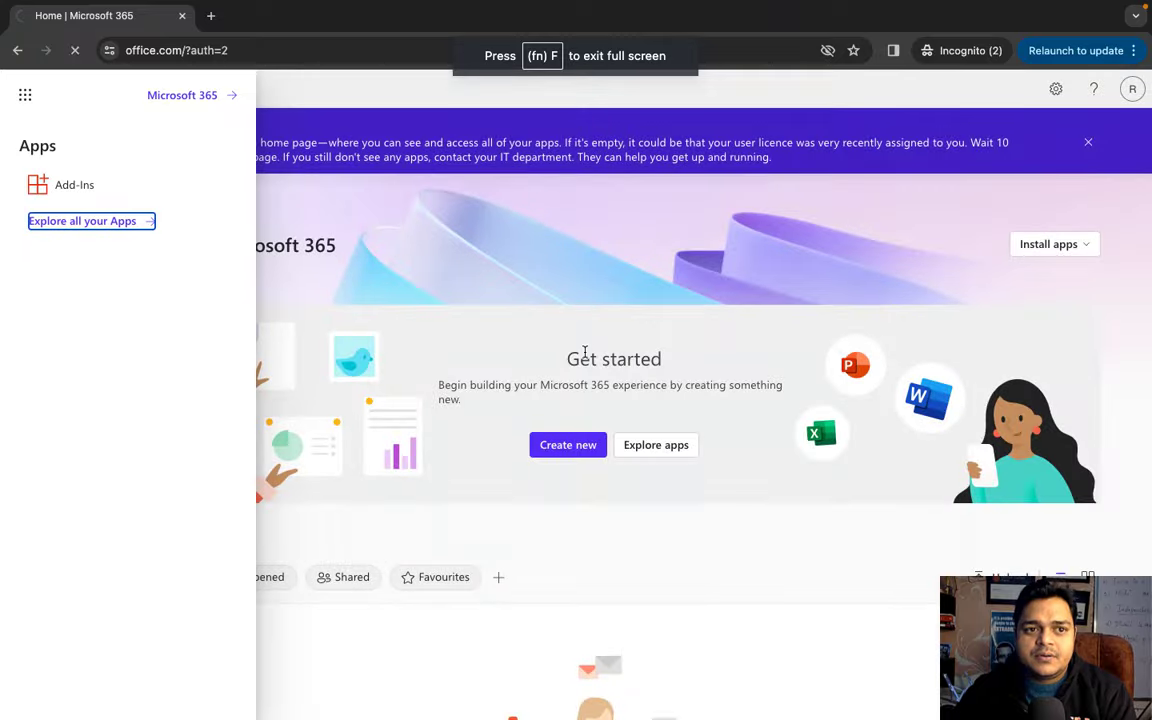
pyautogui.hotkey('ctrl', 'Left')
pyautogui.hotkey('ctrl', 'Left')
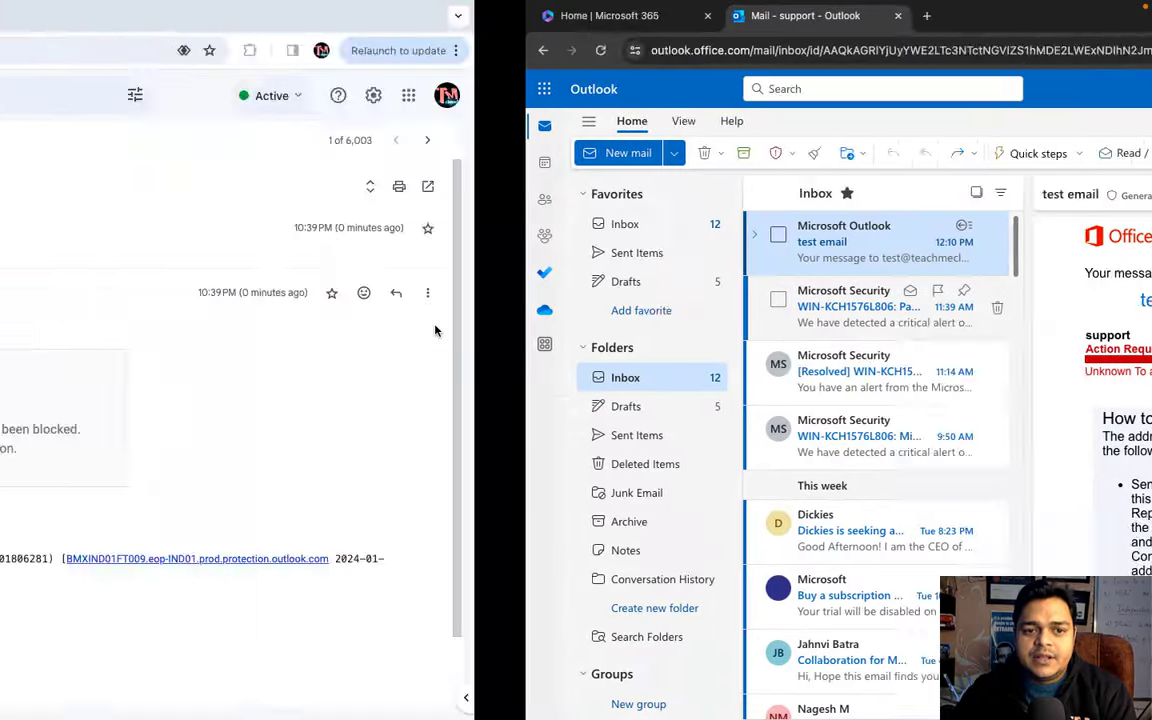